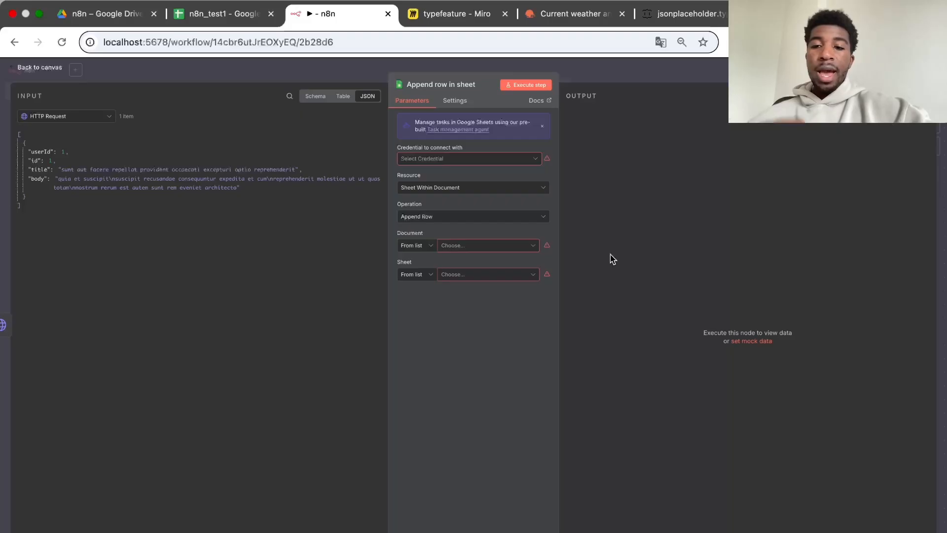
pyautogui.click(25, 147)
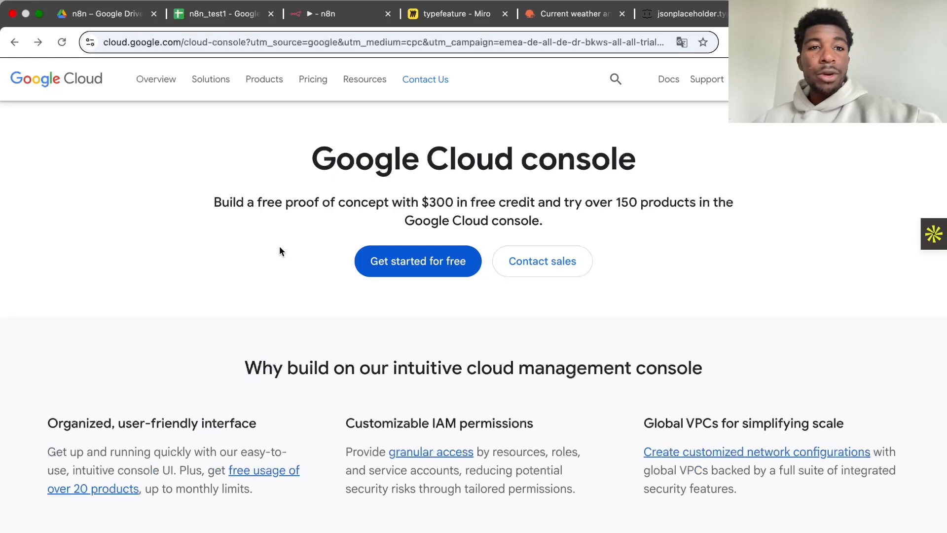
pyautogui.click(222, 15)
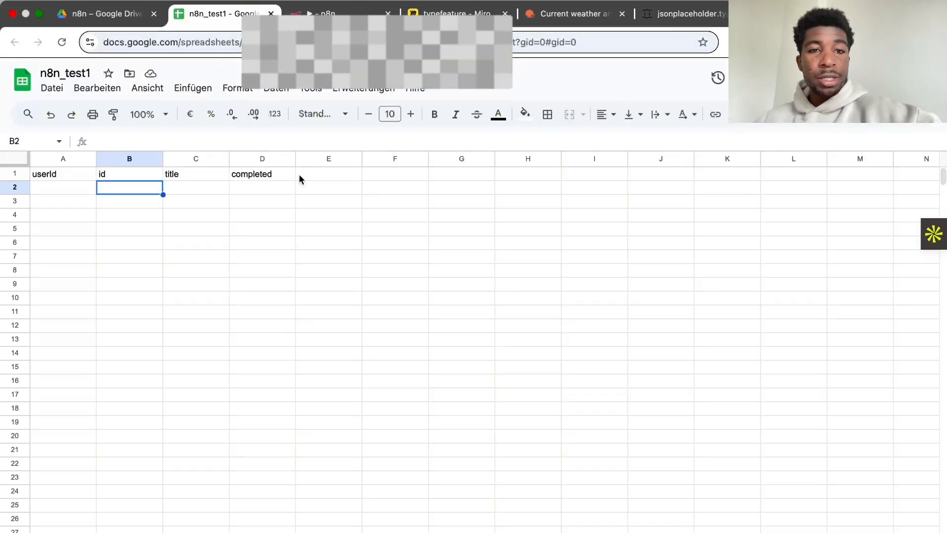
pyautogui.click(325, 17)
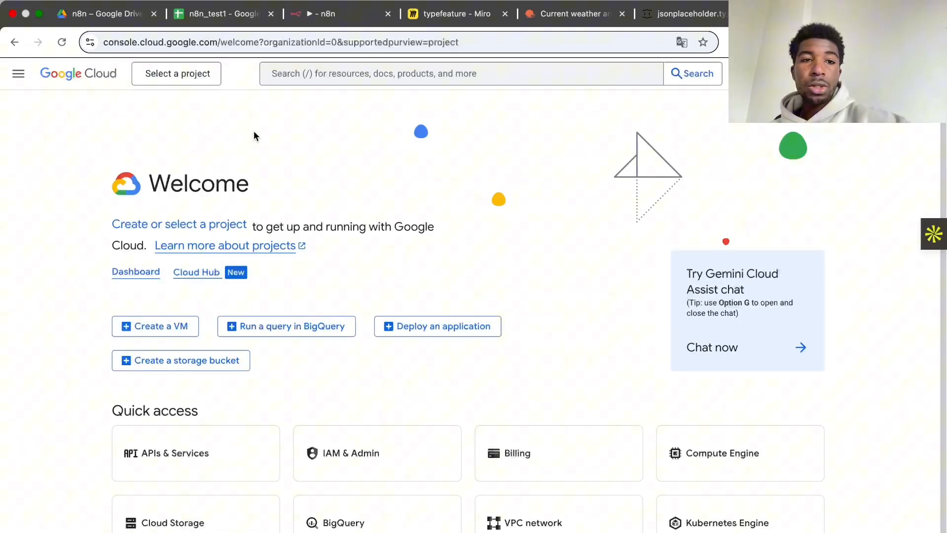
# Step: Create a new Google Cloud project named "n8n sheets demo" without an organization
pyautogui.click(176, 75)
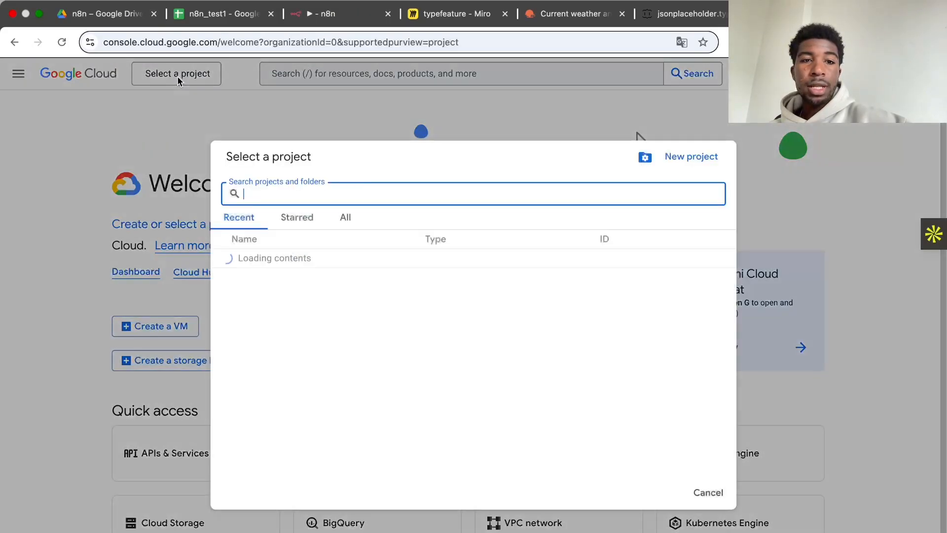
pyautogui.click(680, 156)
pyautogui.write('n8n sheets demo')
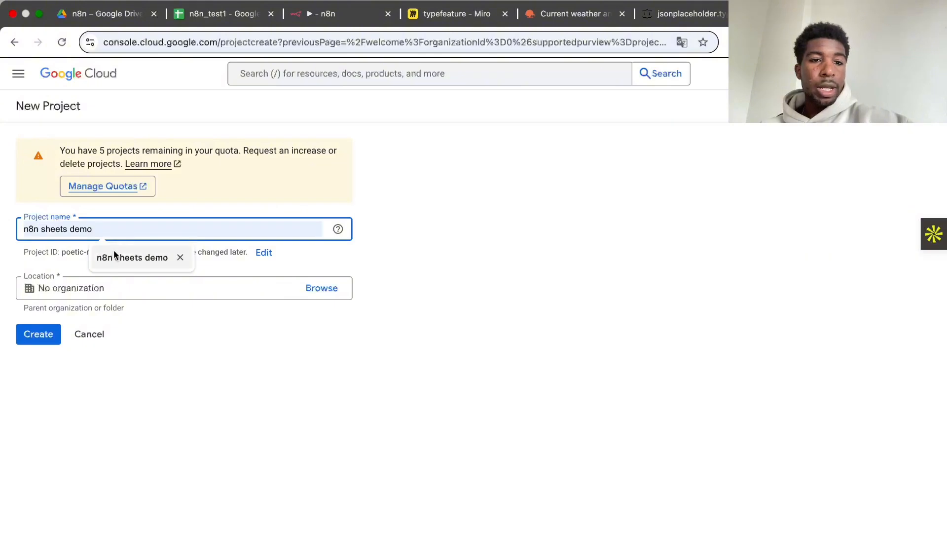
pyautogui.click(115, 255)
pyautogui.click(29, 339)
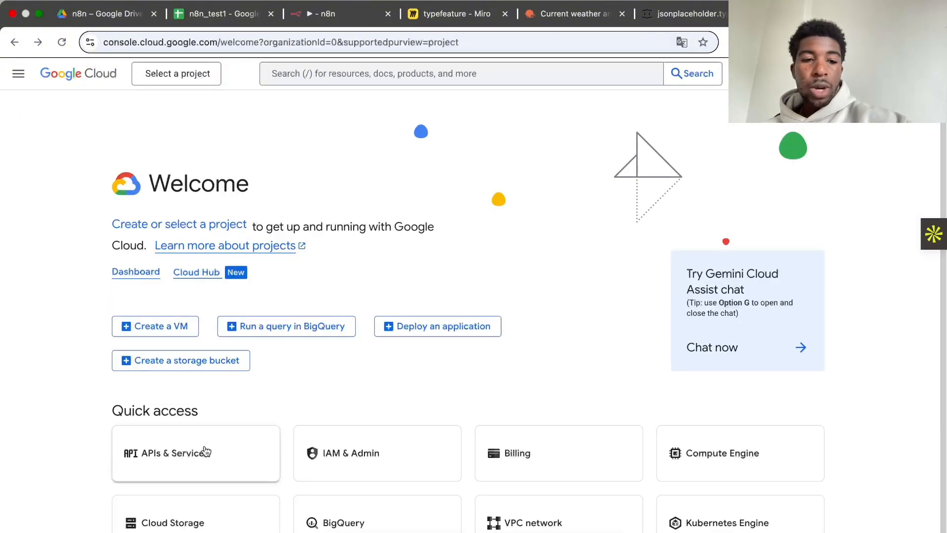
# Step: Open APIs & Services for the n8n sheets demo project and enable the Google Drive API from the API Library
pyautogui.click(206, 451)
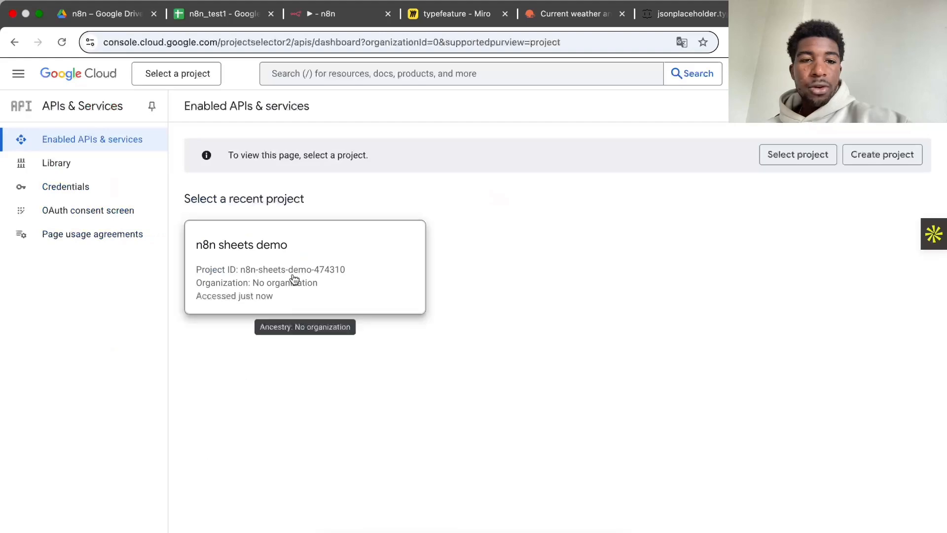
pyautogui.click(309, 258)
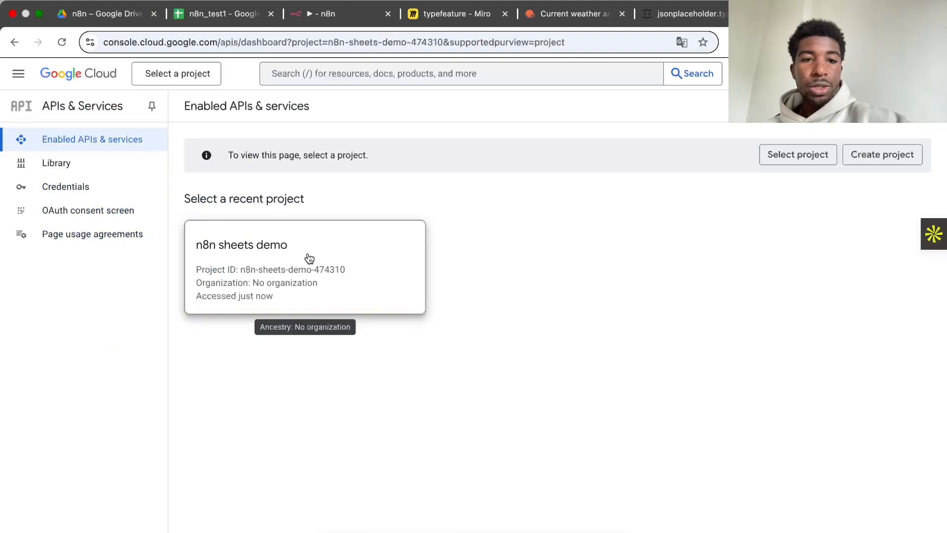
pyautogui.click(337, 107)
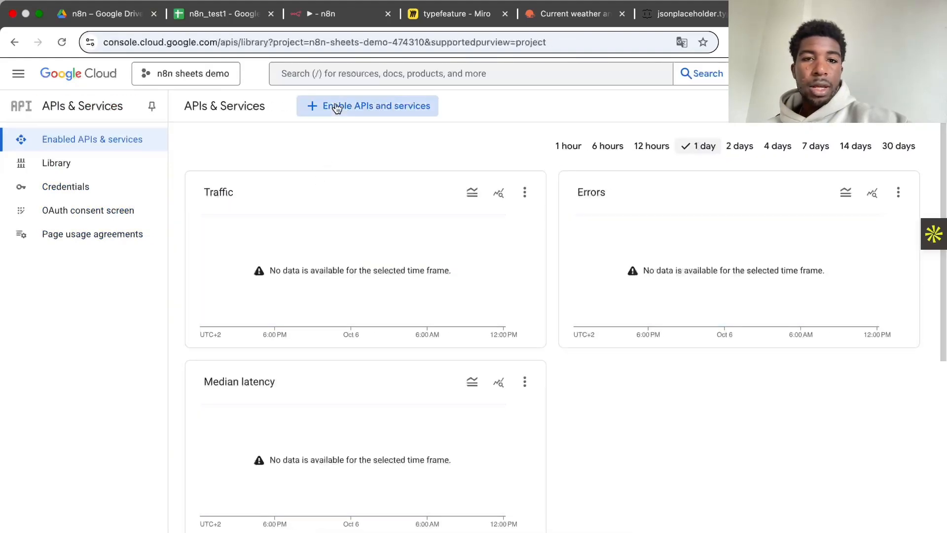
pyautogui.scroll(-5, 298, 398)
pyautogui.scroll(-6, 300, 394)
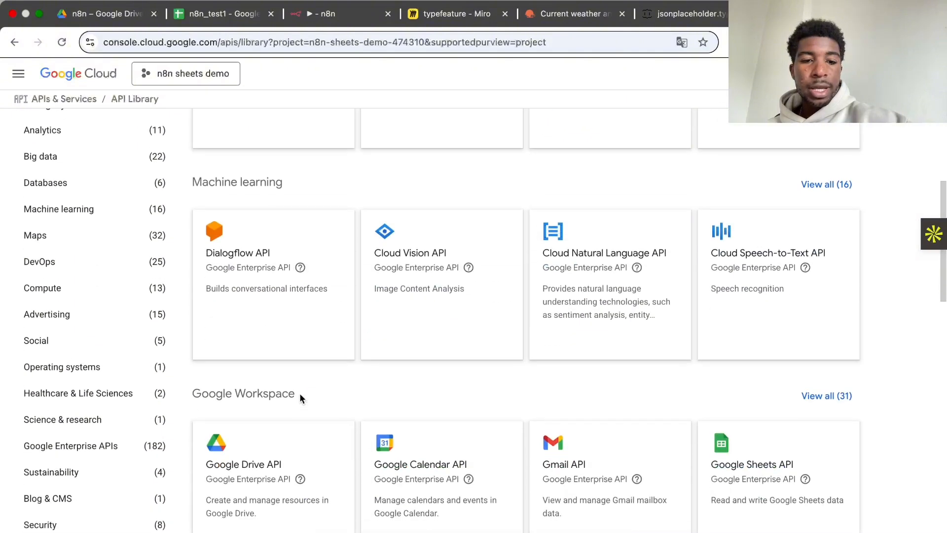
pyautogui.click(259, 394)
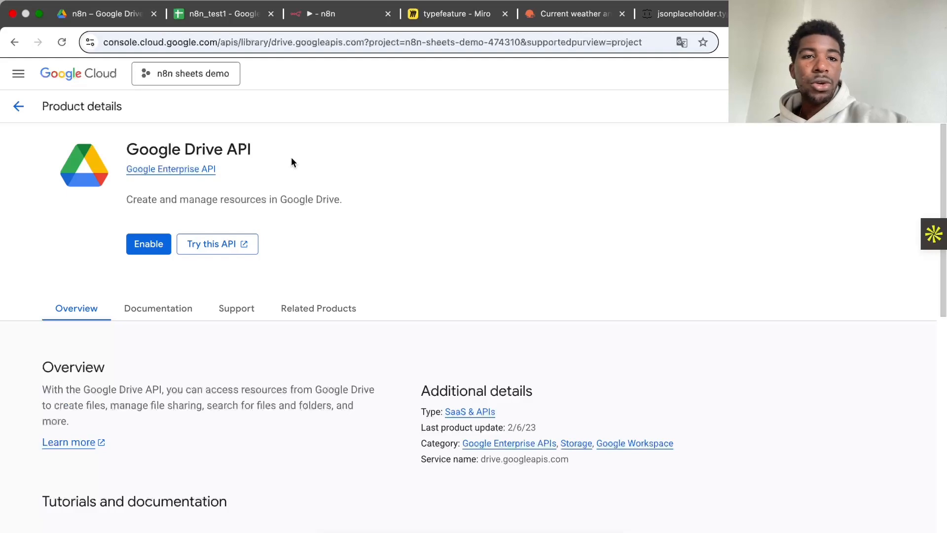
pyautogui.click(214, 14)
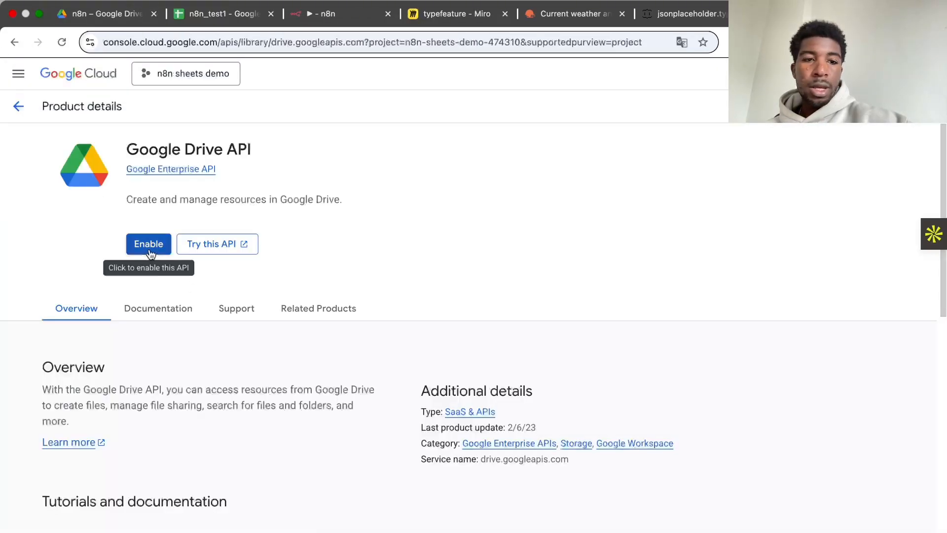
pyautogui.click(150, 246)
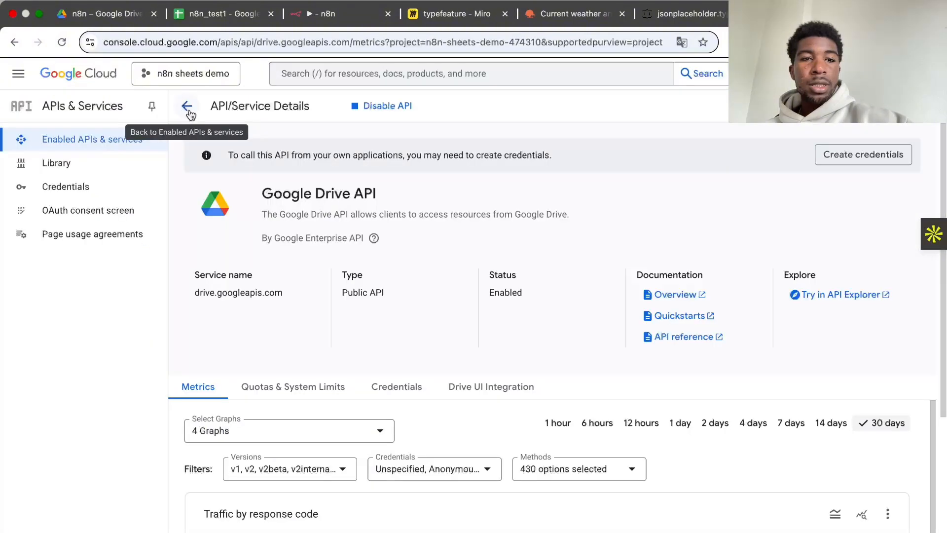
# Step: Return to the API Library and enable the Google Sheets API for the project
pyautogui.click(187, 106)
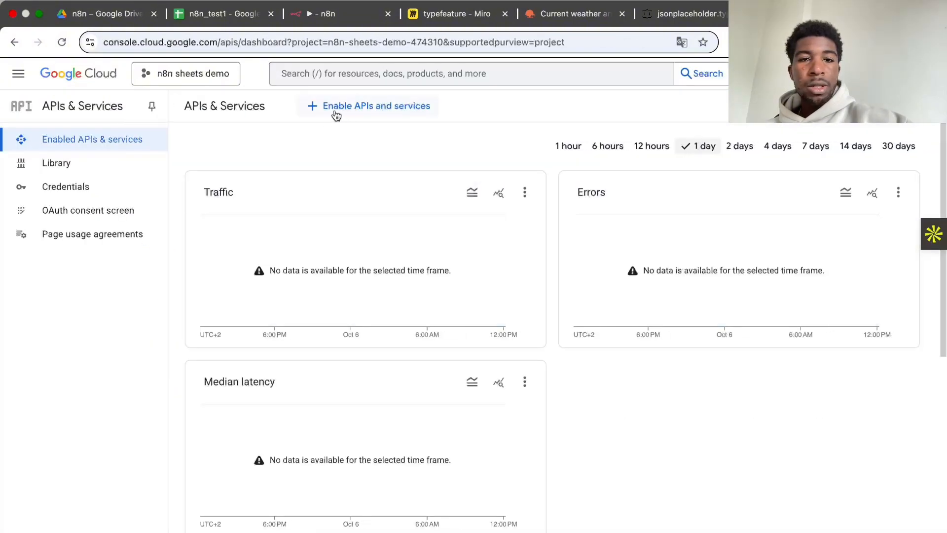
pyautogui.click(336, 113)
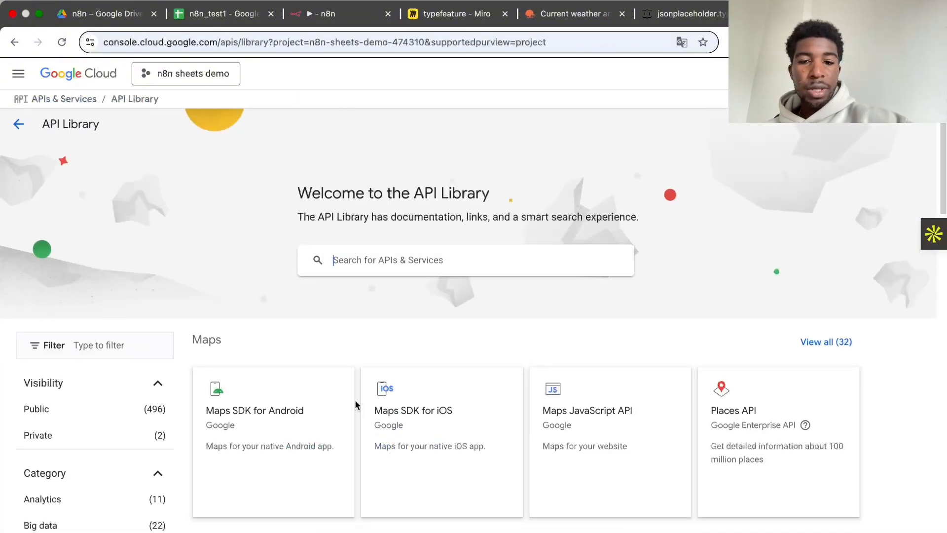
pyautogui.scroll(-10, 356, 404)
pyautogui.click(755, 400)
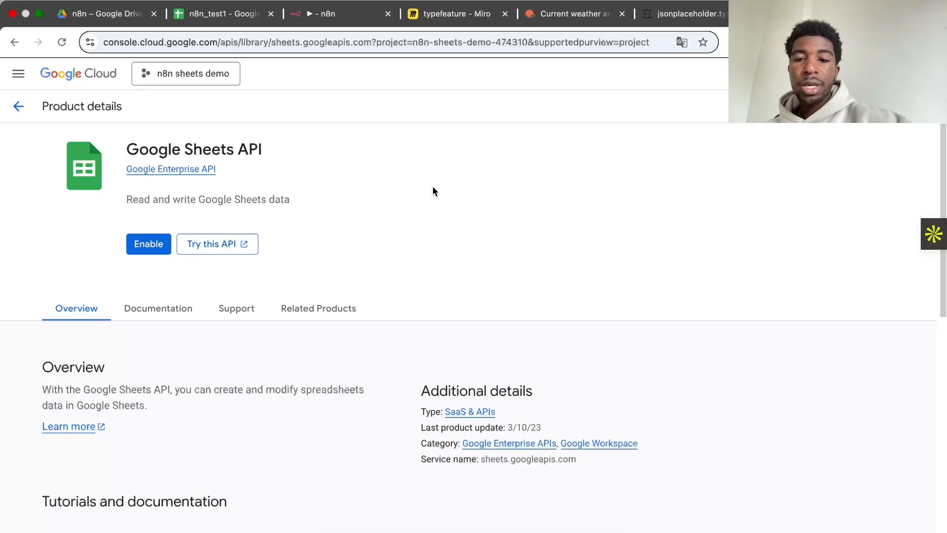
pyautogui.click(225, 13)
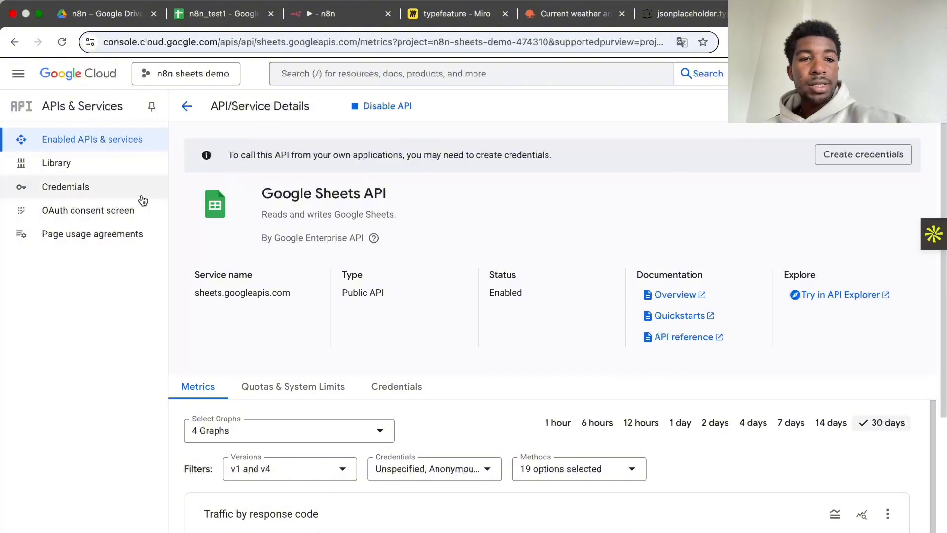
# Step: Start configuring the OAuth consent screen with the app name "n8n" and the account's own address as user support email
pyautogui.click(78, 212)
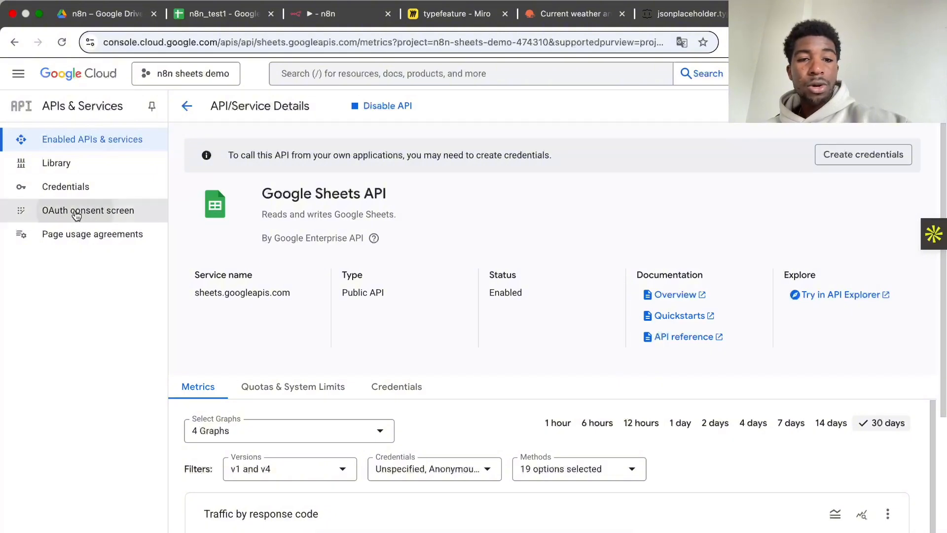
pyautogui.click(533, 434)
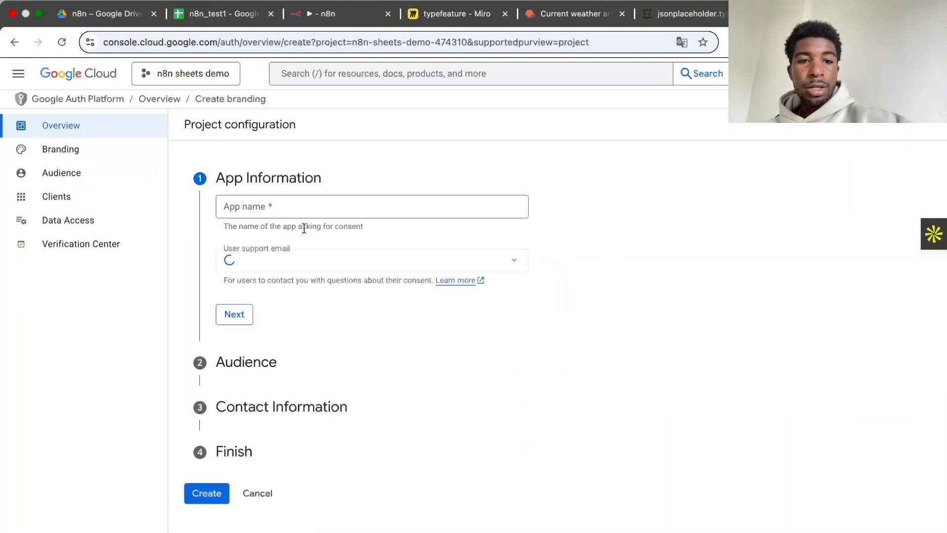
pyautogui.click(335, 209)
pyautogui.write('n8n')
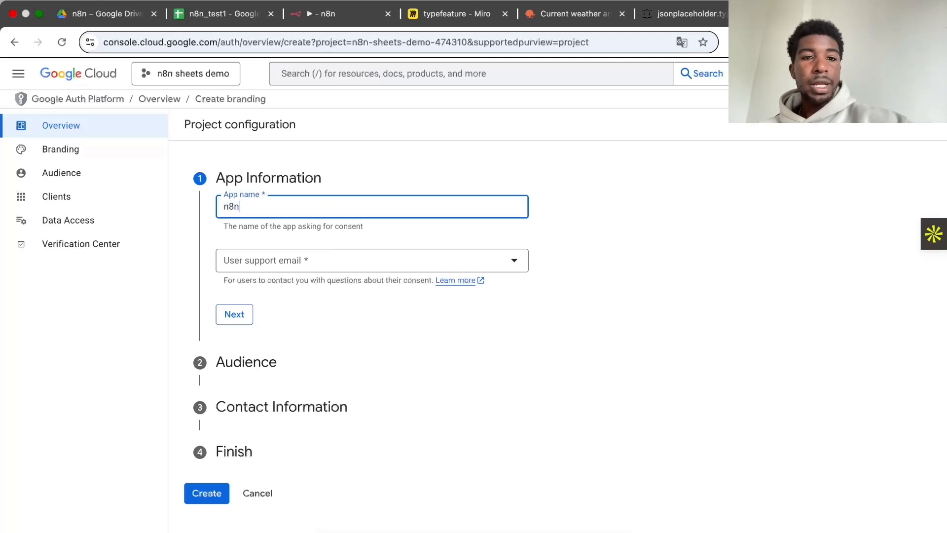
pyautogui.click(329, 259)
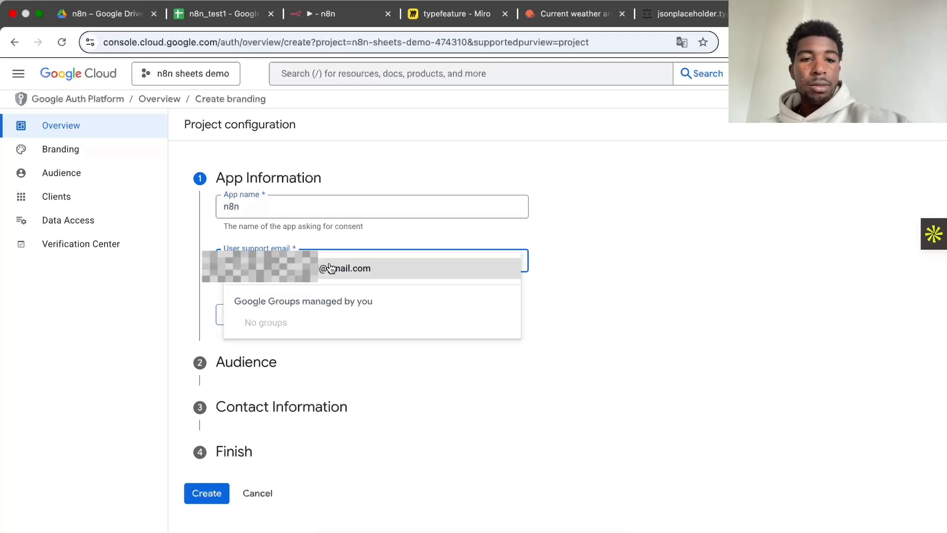
pyautogui.click(329, 268)
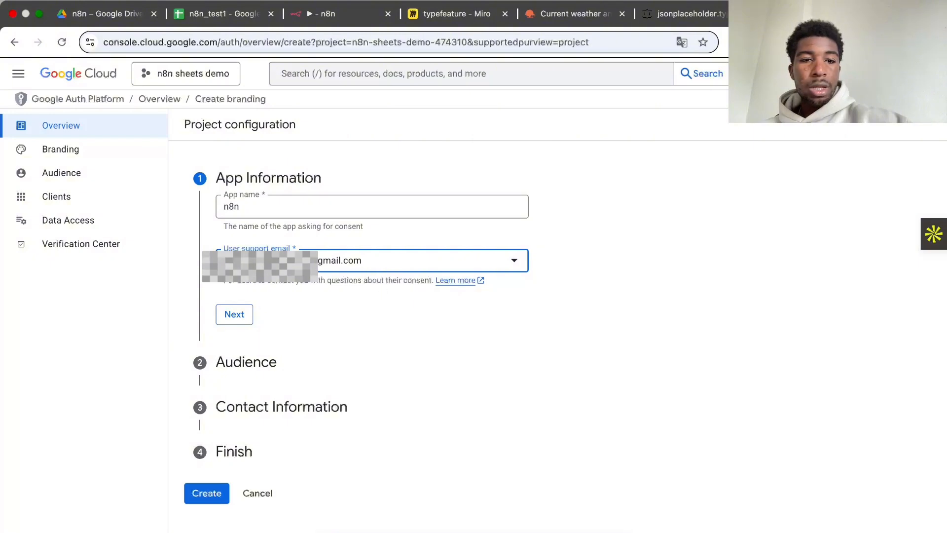
pyautogui.click(234, 314)
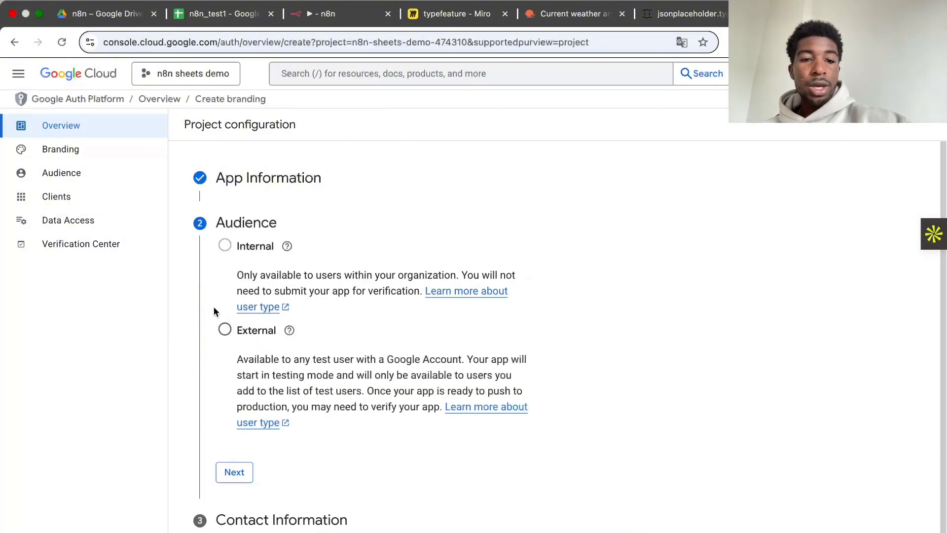
# Step: Complete the consent screen configuration with an External audience and the contact email address
pyautogui.click(225, 329)
pyautogui.click(234, 472)
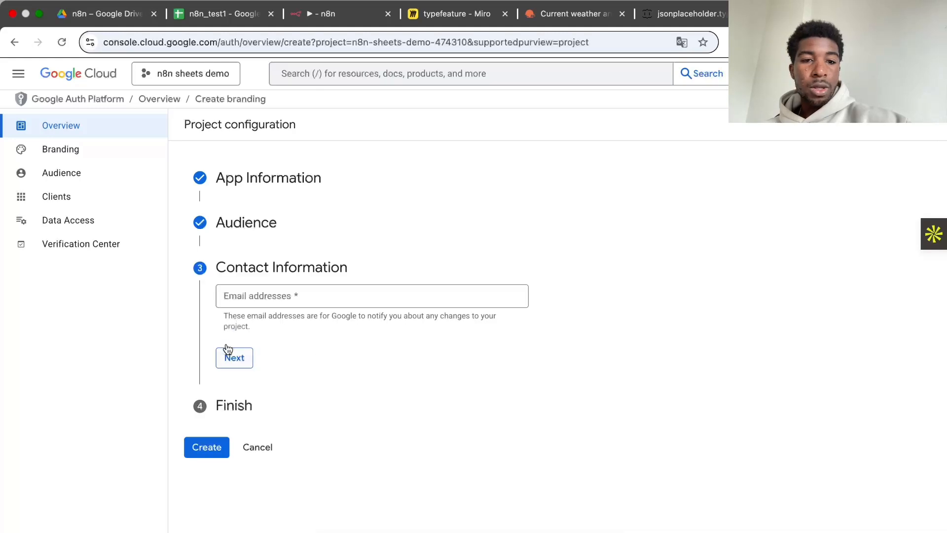
pyautogui.click(257, 299)
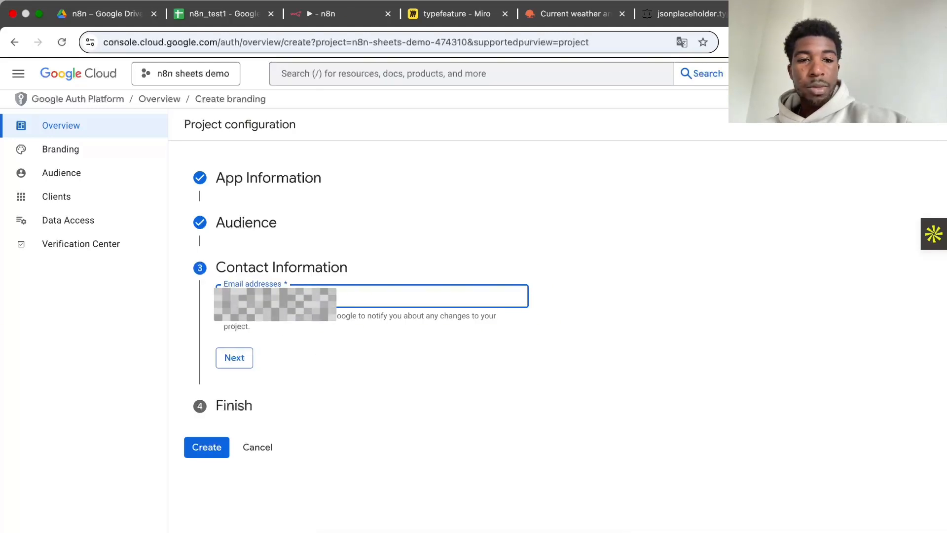
pyautogui.press('Return')
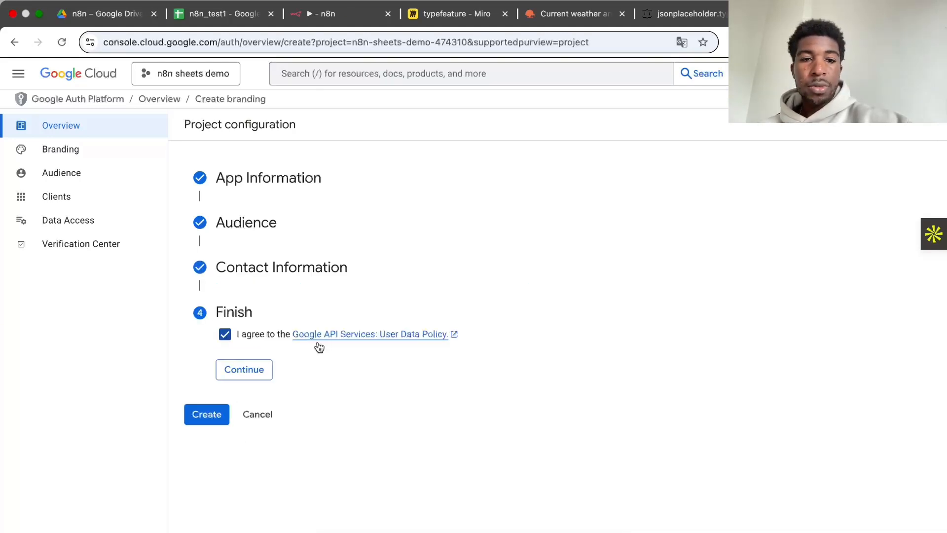
pyautogui.click(245, 369)
pyautogui.click(206, 353)
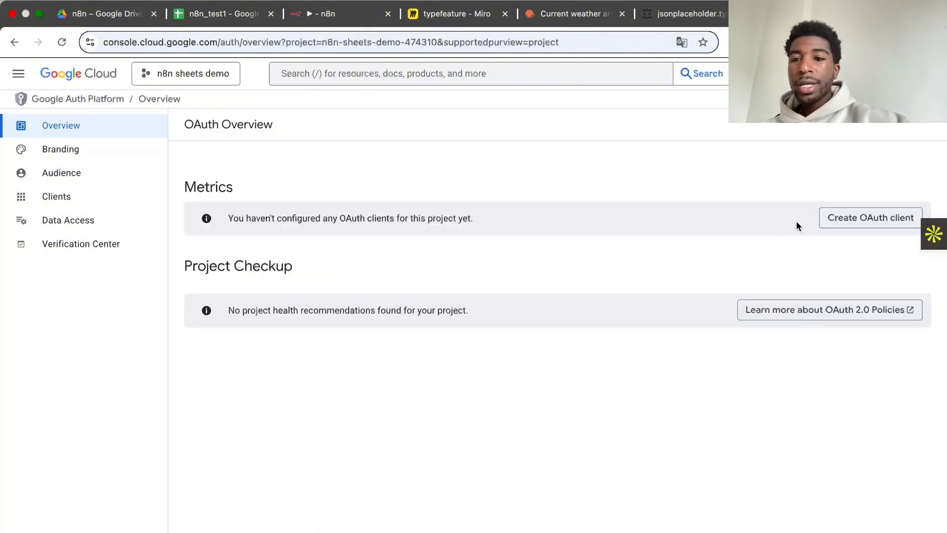
# Step: Begin a new OAuth client of type Web application and name it "n8n sheets"
pyautogui.click(886, 224)
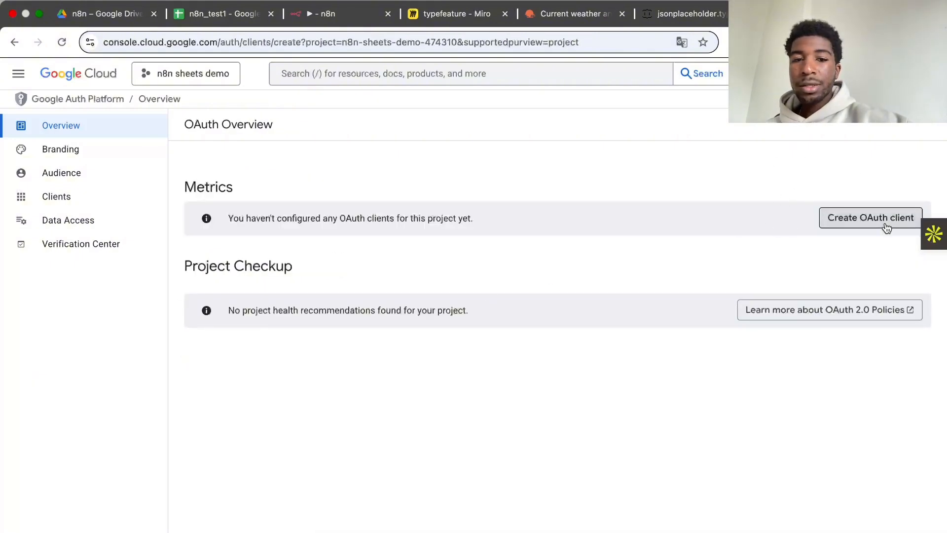
pyautogui.click(398, 224)
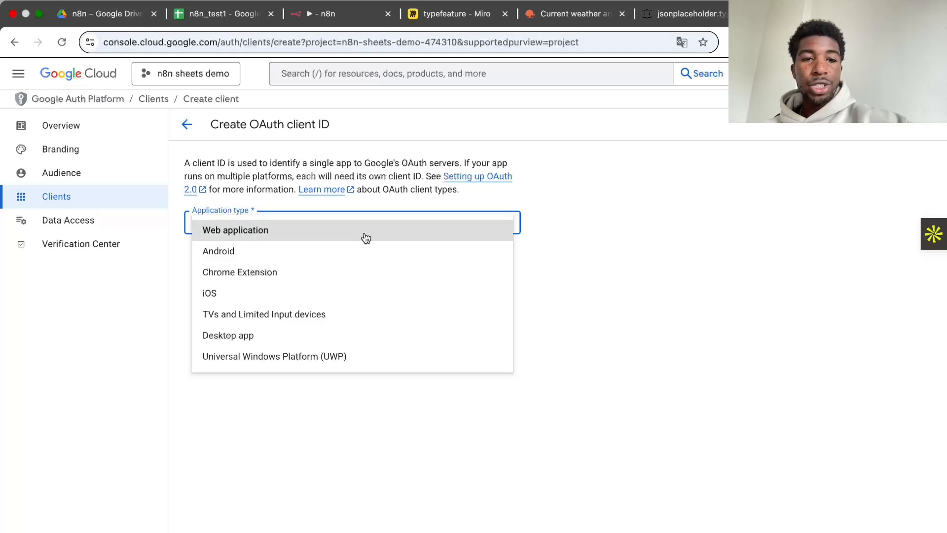
pyautogui.click(364, 236)
pyautogui.click(377, 260)
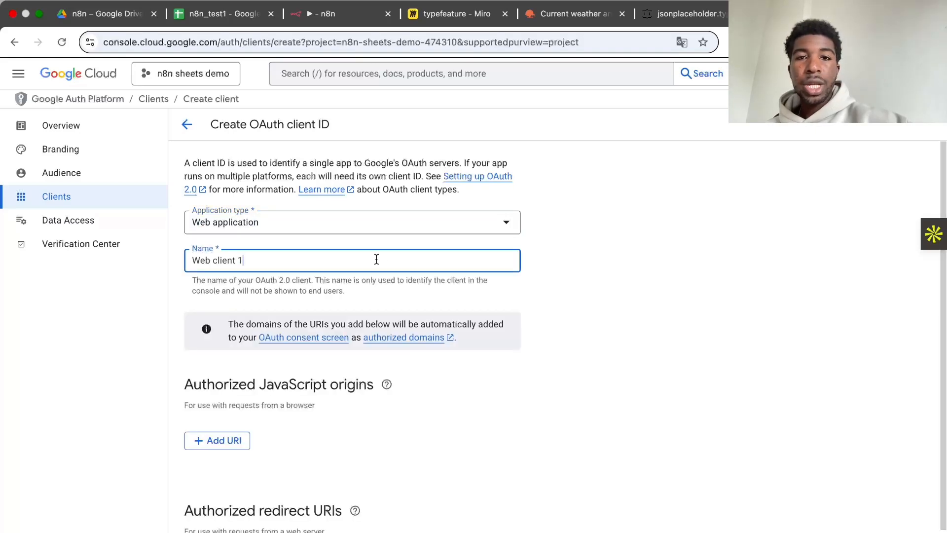
pyautogui.hotkey('shift', 'Left')
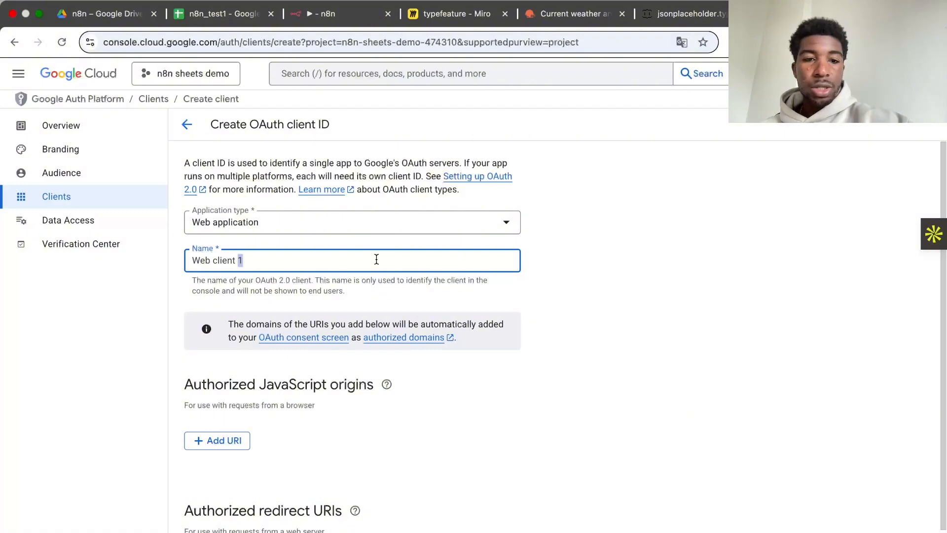
pyautogui.press('super+a')
pyautogui.write('n8n sheets')
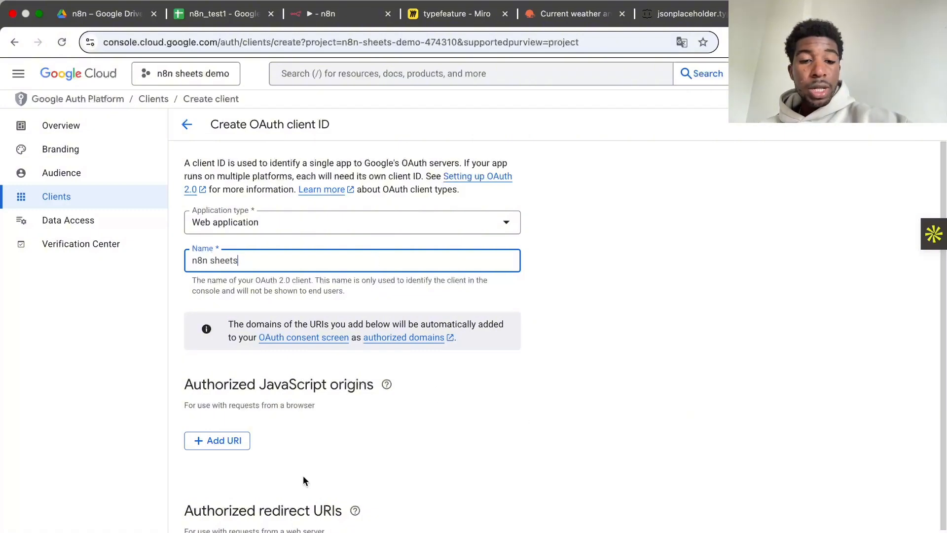
pyautogui.scroll(-3, 303, 475)
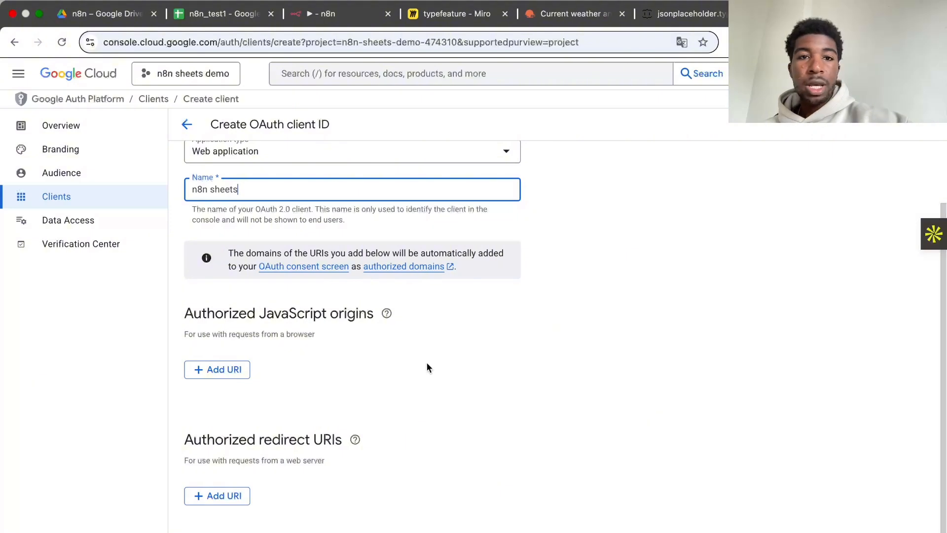
# Step: Switch to n8n and open a new Google Sheets OAuth2 credential for the Append row in sheet node
pyautogui.click(328, 13)
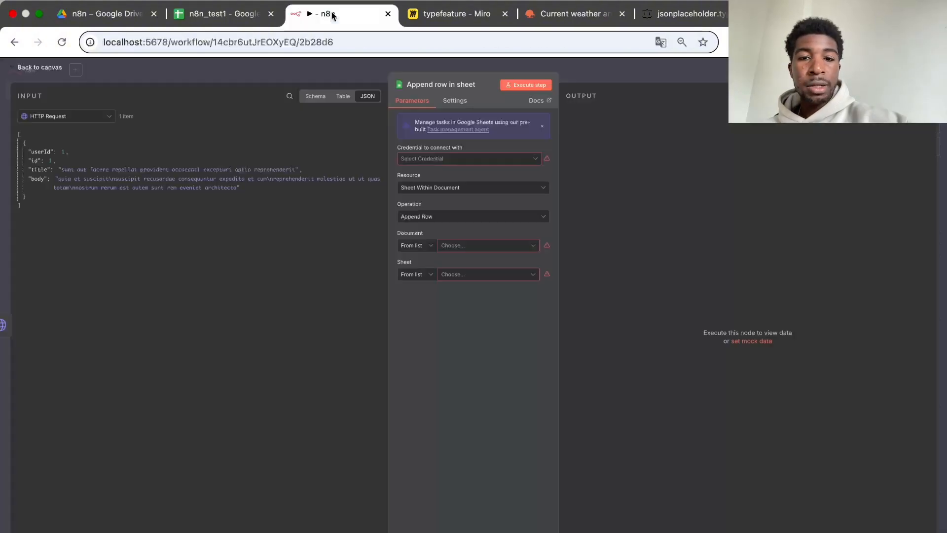
pyautogui.click(527, 162)
pyautogui.click(503, 184)
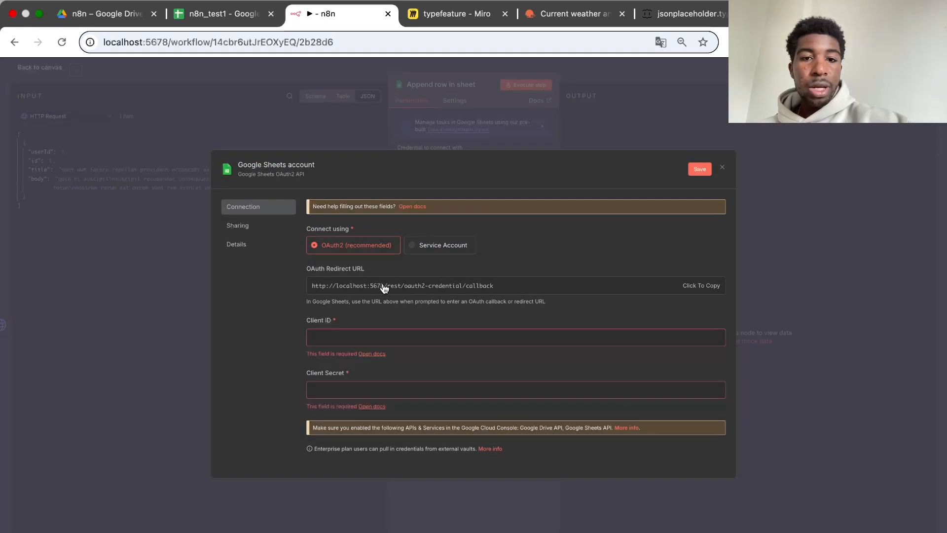
pyautogui.click(808, 14)
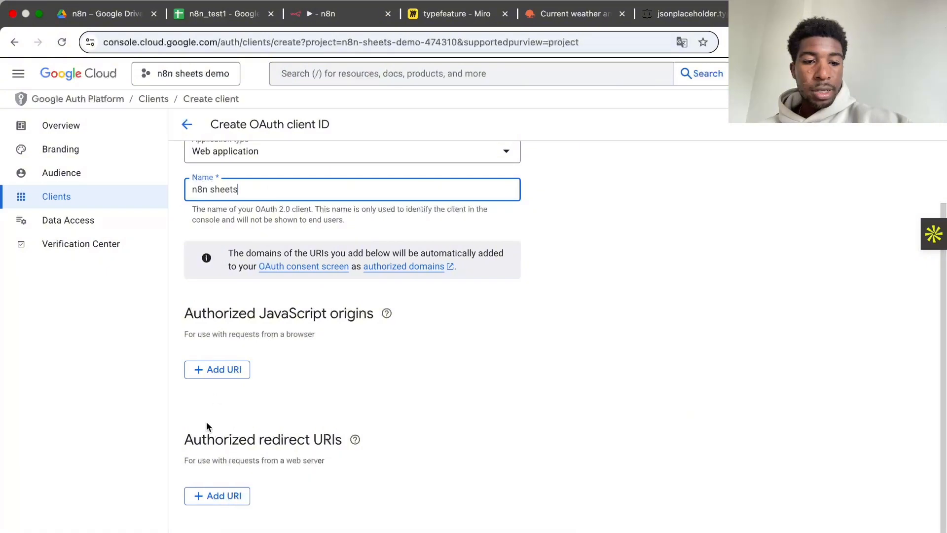
pyautogui.click(232, 495)
pyautogui.write('http://localhost:5678/rest/oauth2-credential/callback')
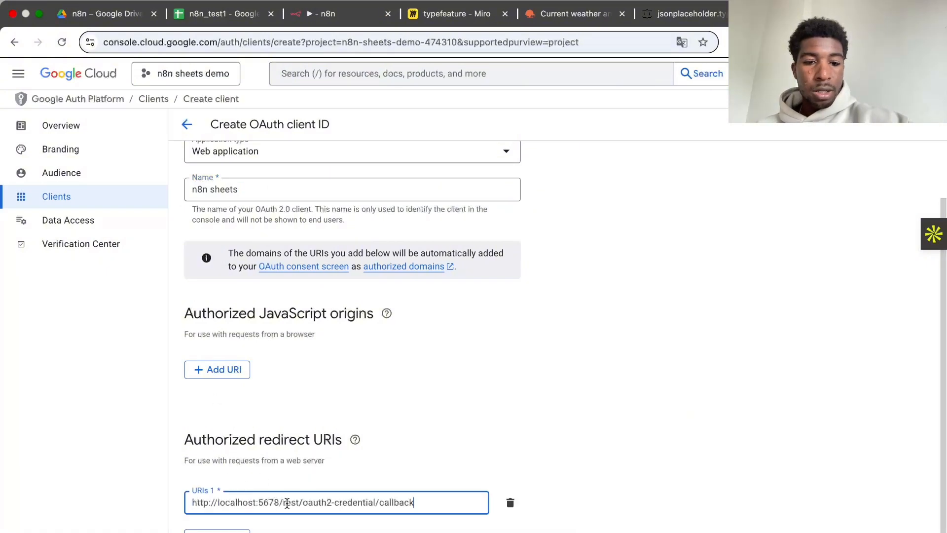
pyautogui.click(472, 434)
pyautogui.scroll(-1, 471, 437)
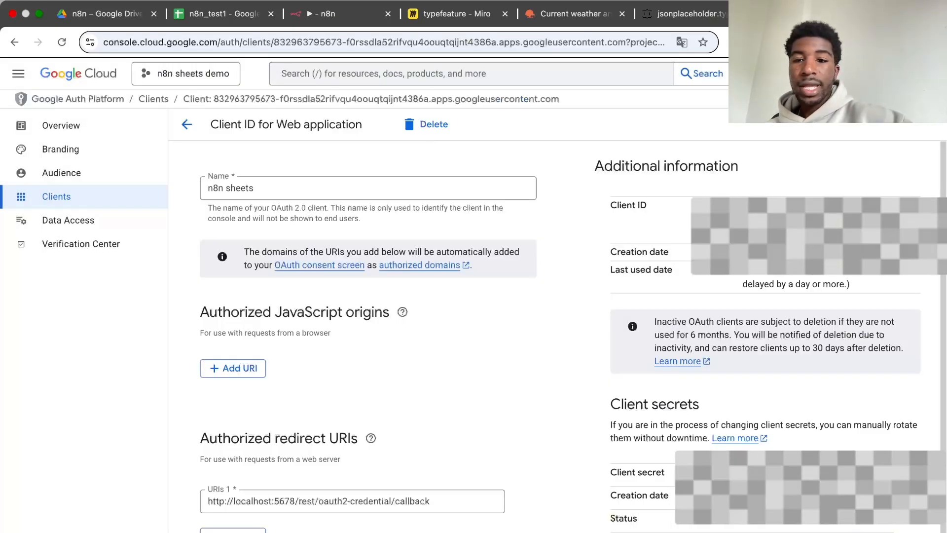
# Step: Copy the new client's ID and client secret into the n8n Google Sheets credential and try to sign in with Google
pyautogui.moveTo(612, 411); pyautogui.dragTo(708, 410)
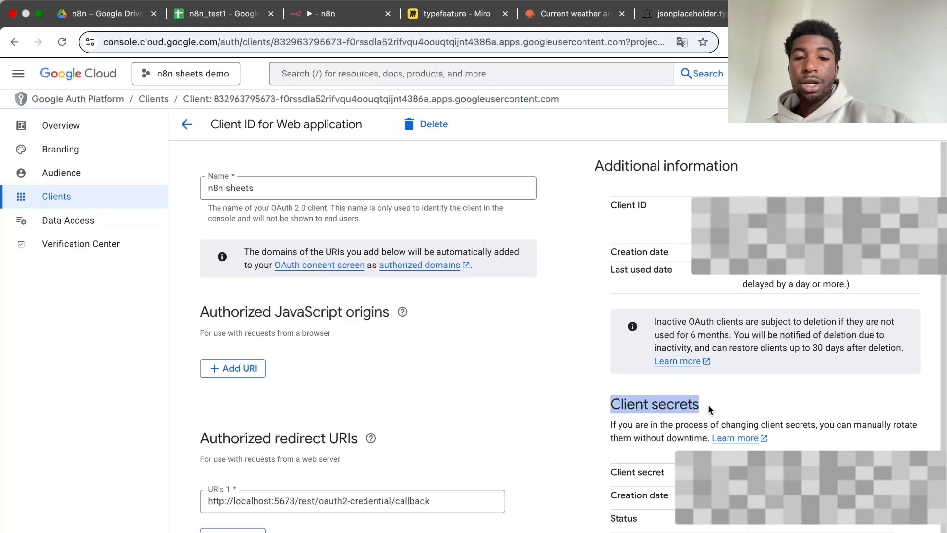
pyautogui.click(741, 400)
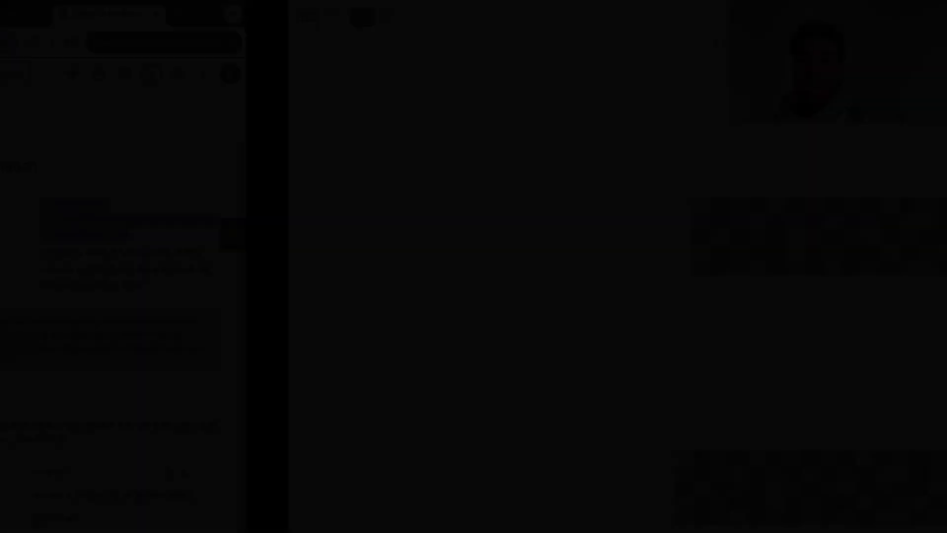
pyautogui.press('super+v')
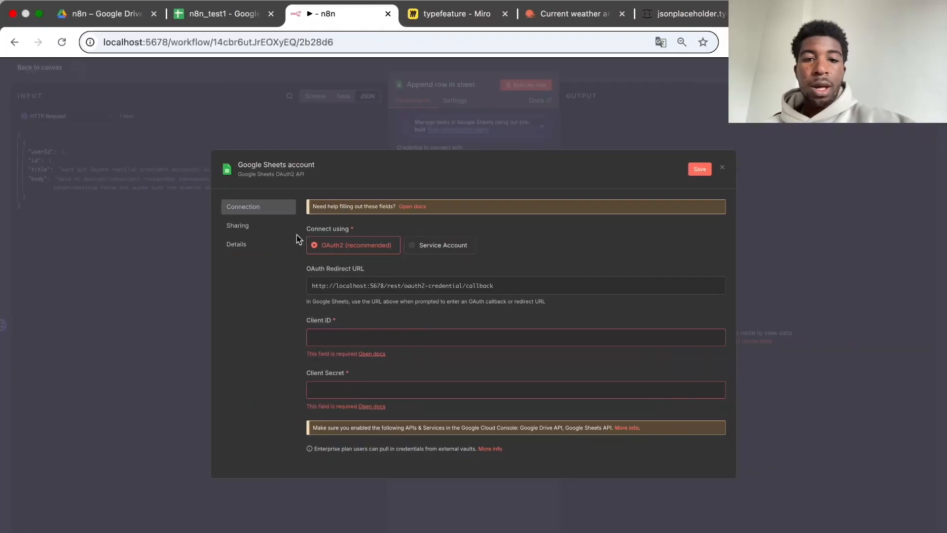
pyautogui.click(397, 334)
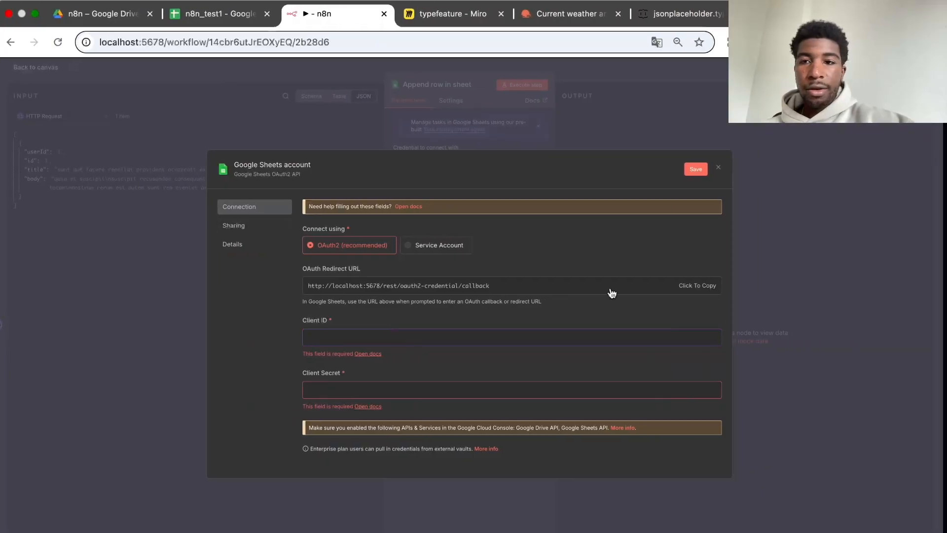
pyautogui.press('super+v')
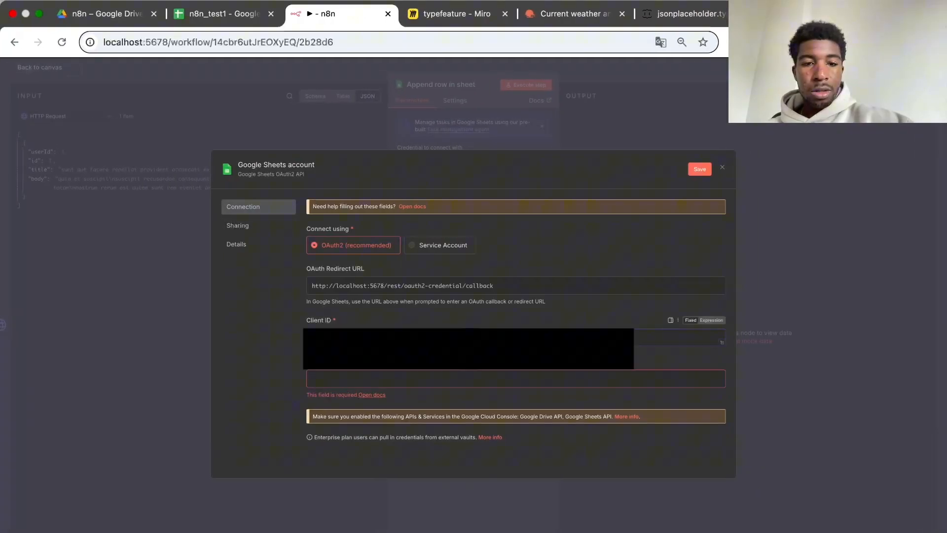
pyautogui.click(359, 379)
pyautogui.press('super+v')
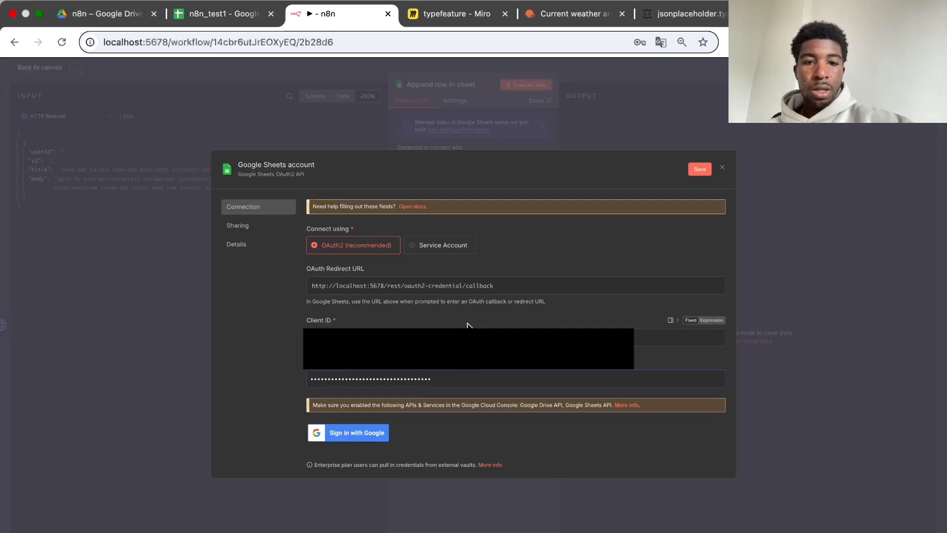
pyautogui.click(357, 432)
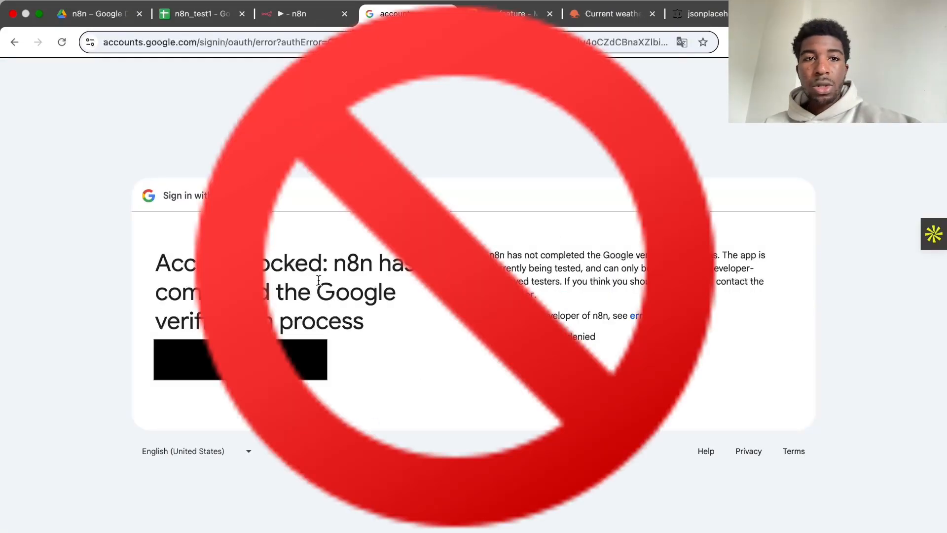
# Step: Return to Google Cloud and add the account's e-mail address as a test user in the app's audience settings
pyautogui.click(818, 13)
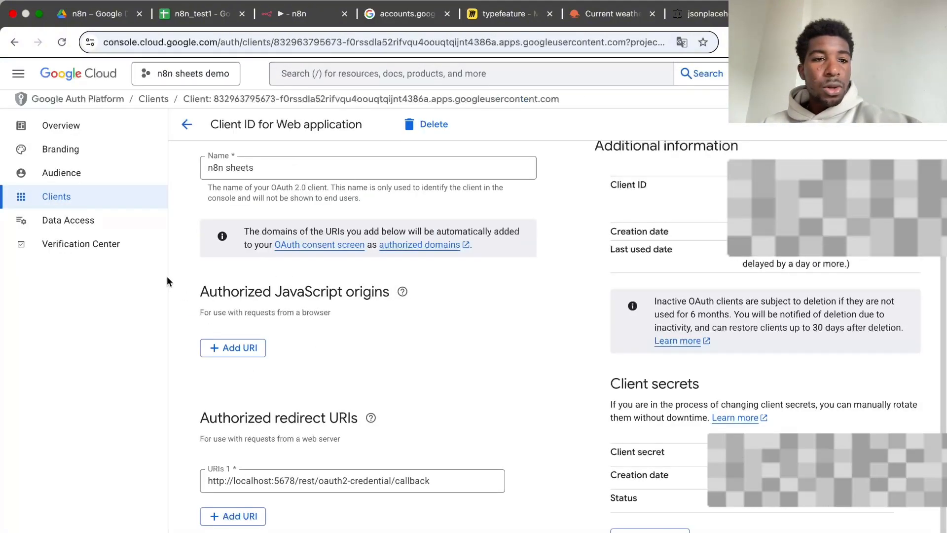
pyautogui.click(76, 181)
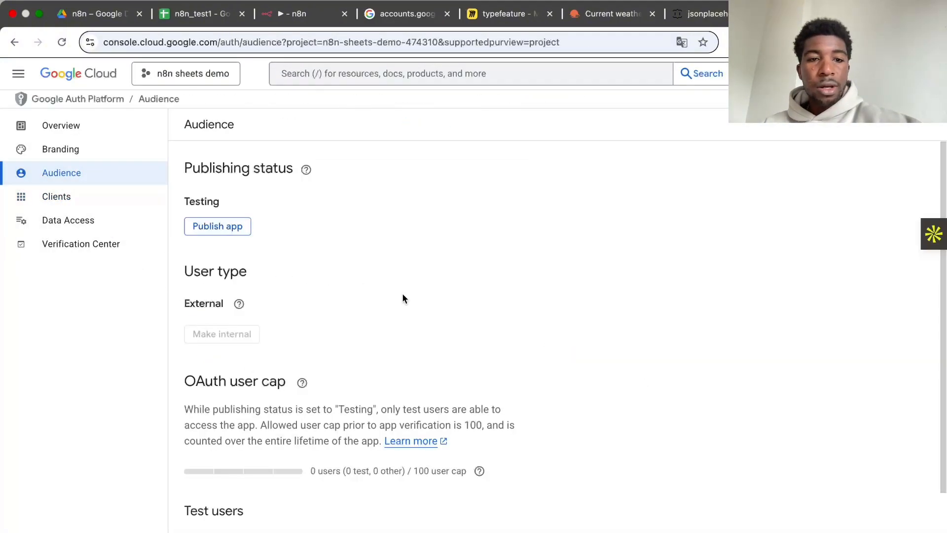
pyautogui.scroll(-3, 312, 326)
pyautogui.click(231, 458)
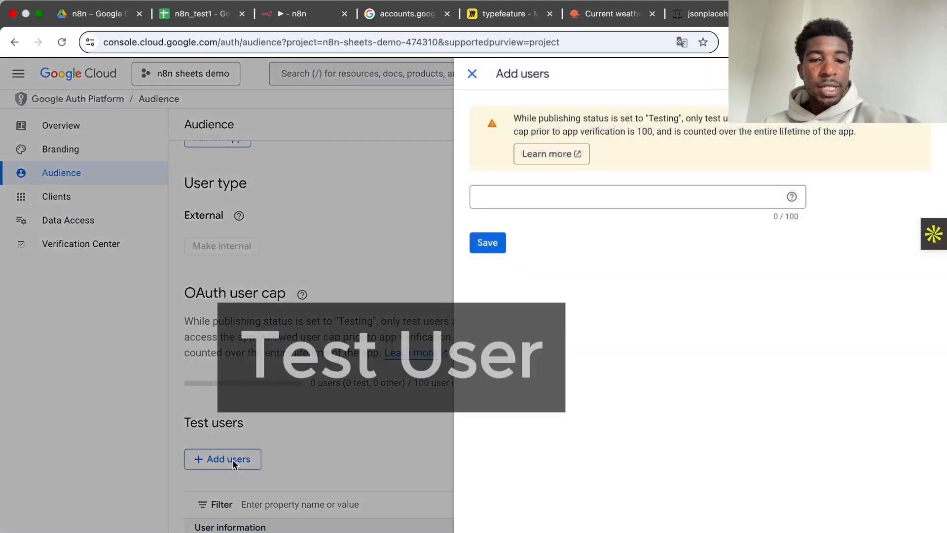
pyautogui.click(578, 201)
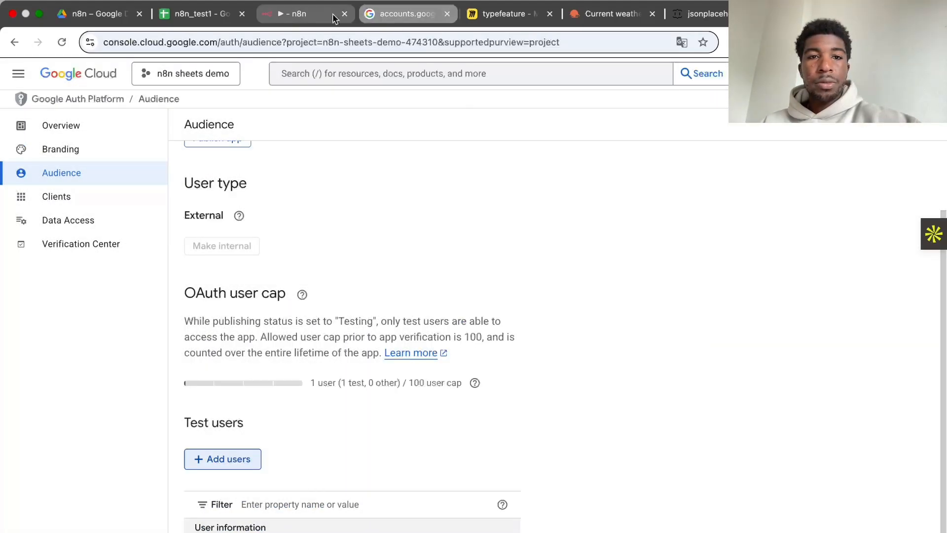
# Step: Close the failed sign-in page, authorize the n8n credential with the Google account and close the credential window
pyautogui.click(400, 14)
pyautogui.click(447, 14)
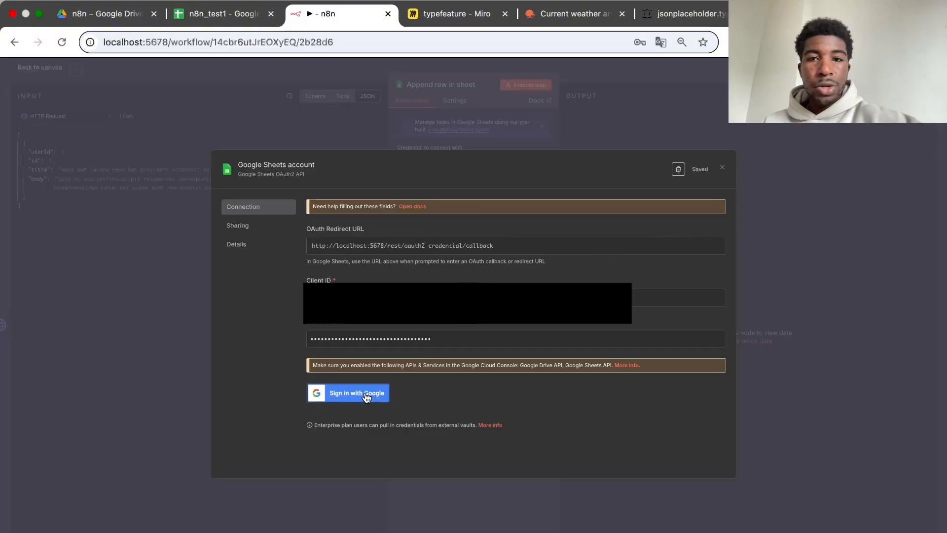
pyautogui.click(365, 393)
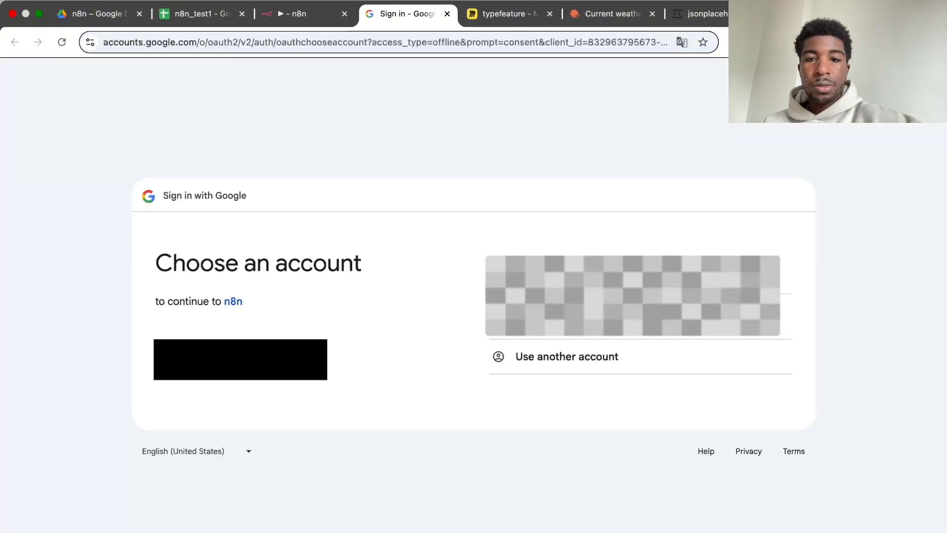
pyautogui.click(632, 295)
pyautogui.click(496, 162)
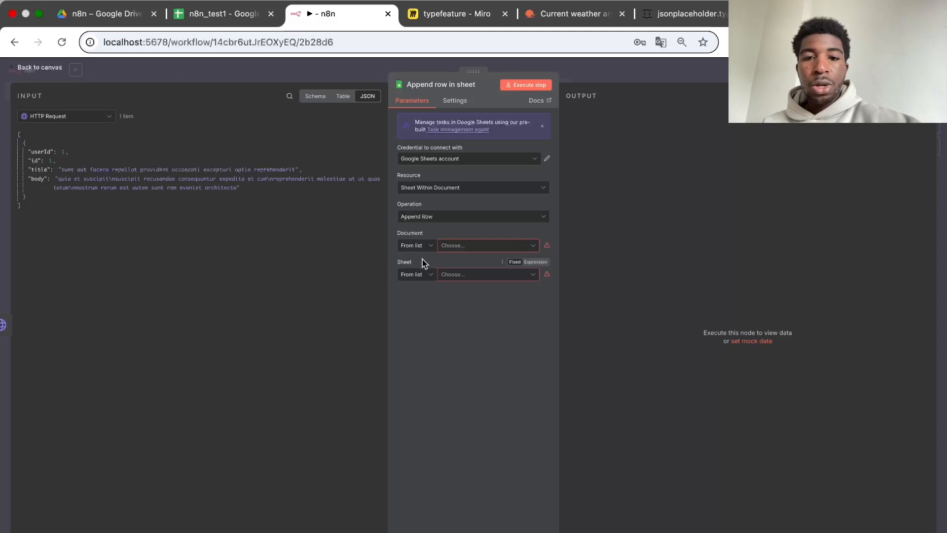
# Step: Choose the n8n_test1 document and its n8n sheet in the node, and compare the spreadsheet's column headers with the incoming fields
pyautogui.click(207, 13)
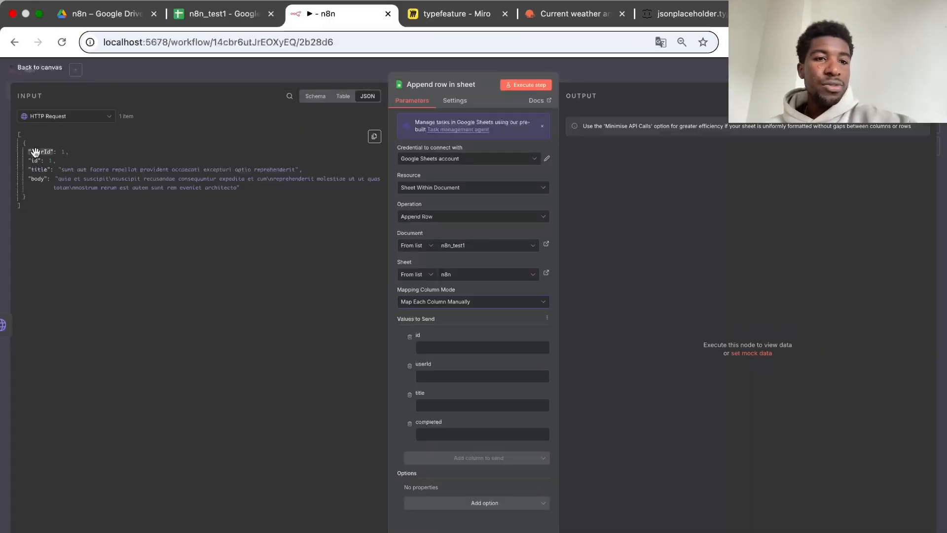
pyautogui.click(208, 13)
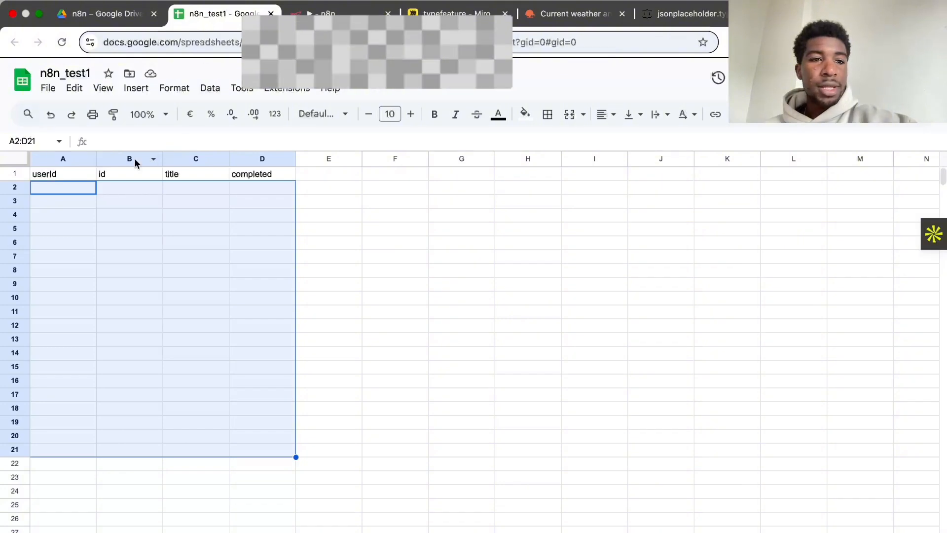
pyautogui.click(335, 13)
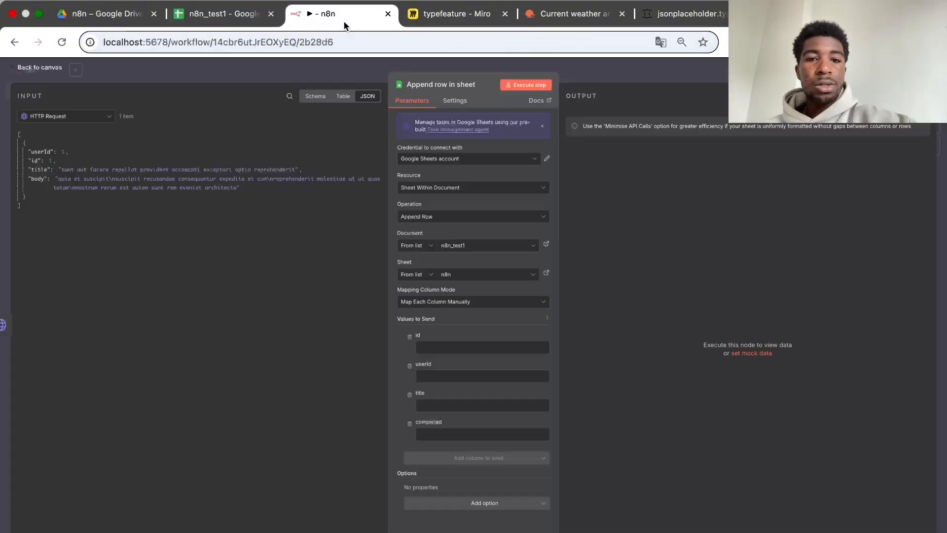
# Step: Set the mapping column mode to Map Automatically and test the node by appending the HTTP Request data to n8n_test1
pyautogui.click(543, 302)
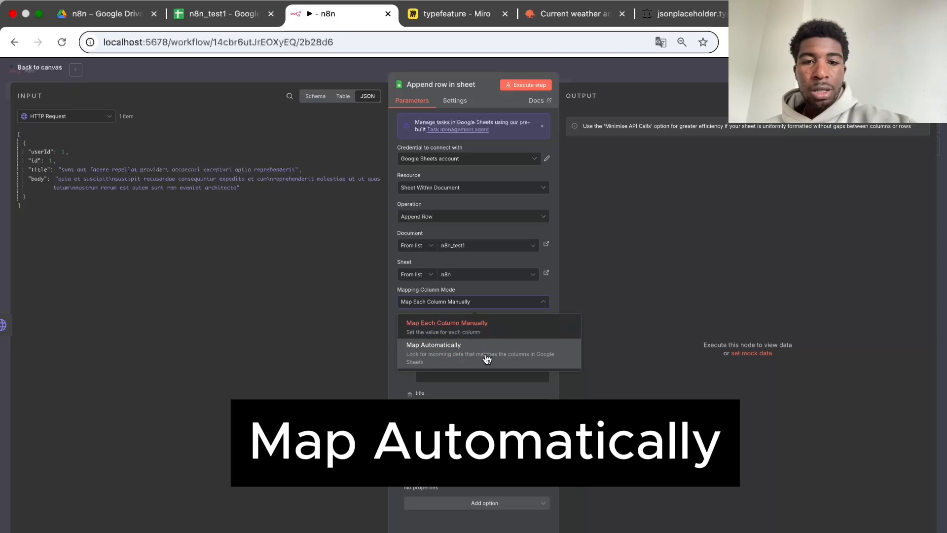
pyautogui.click(484, 358)
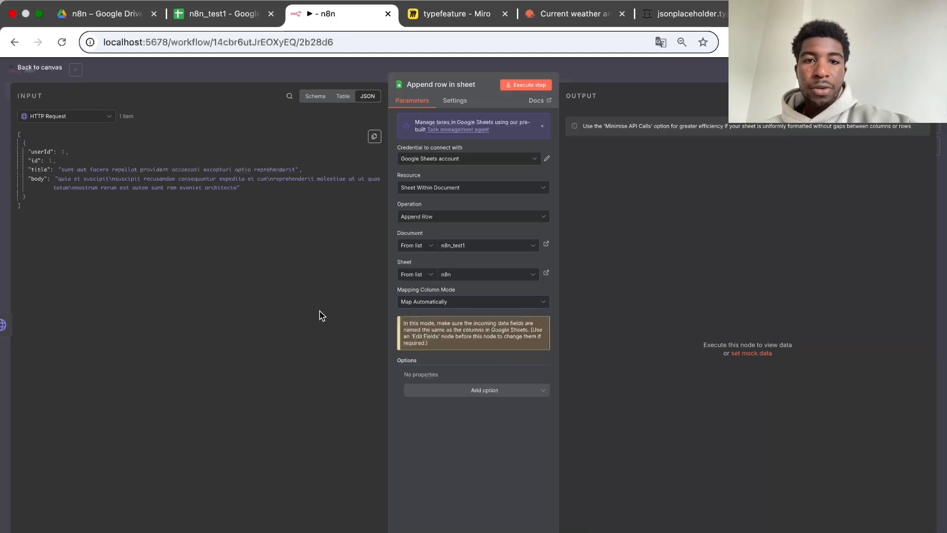
pyautogui.click(518, 86)
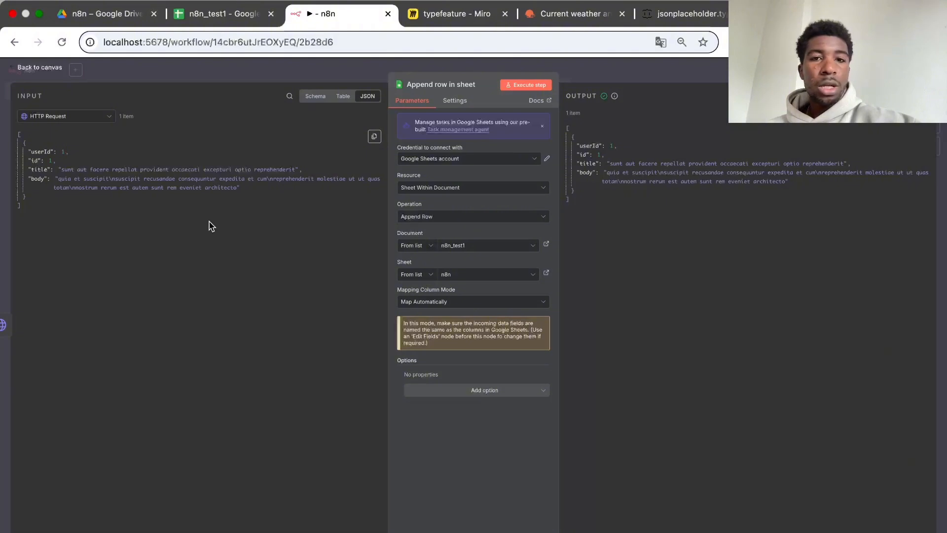
pyautogui.click(212, 16)
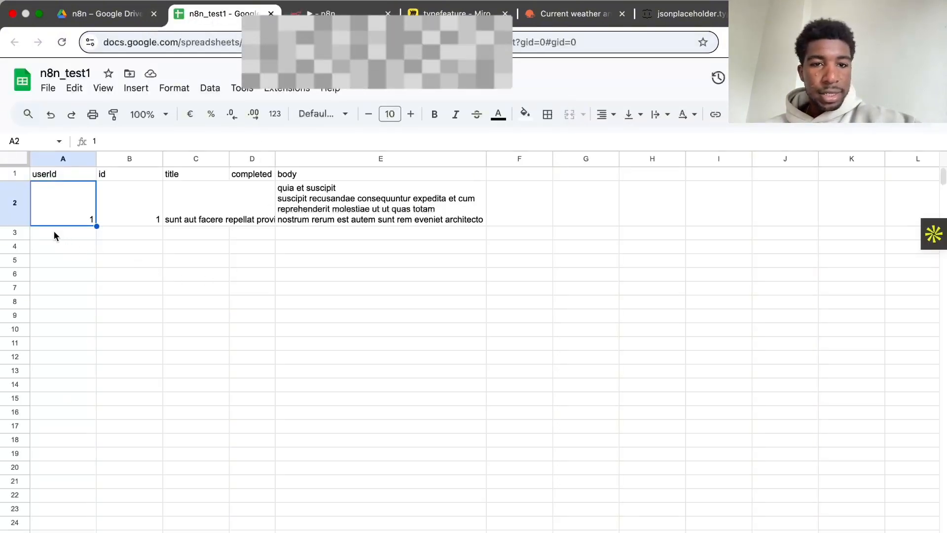
pyautogui.click(329, 16)
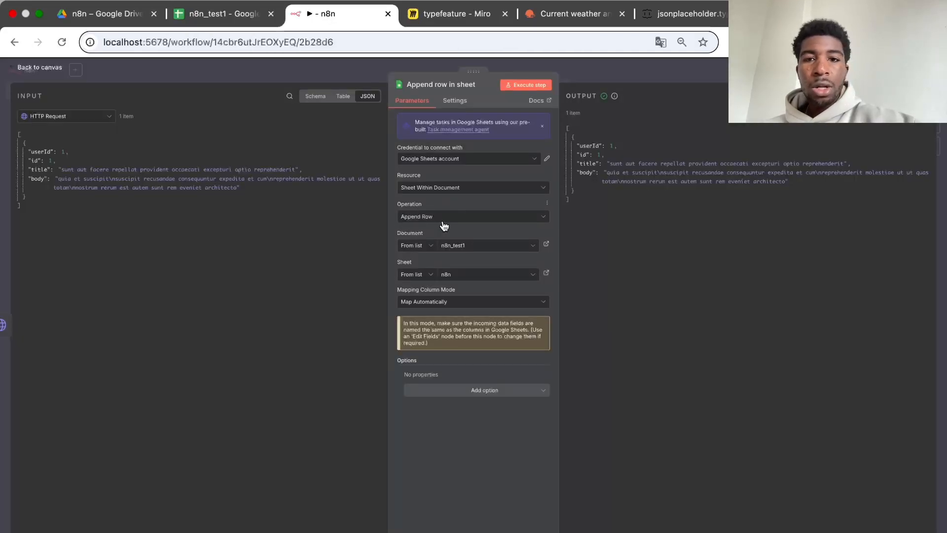
pyautogui.click(630, 78)
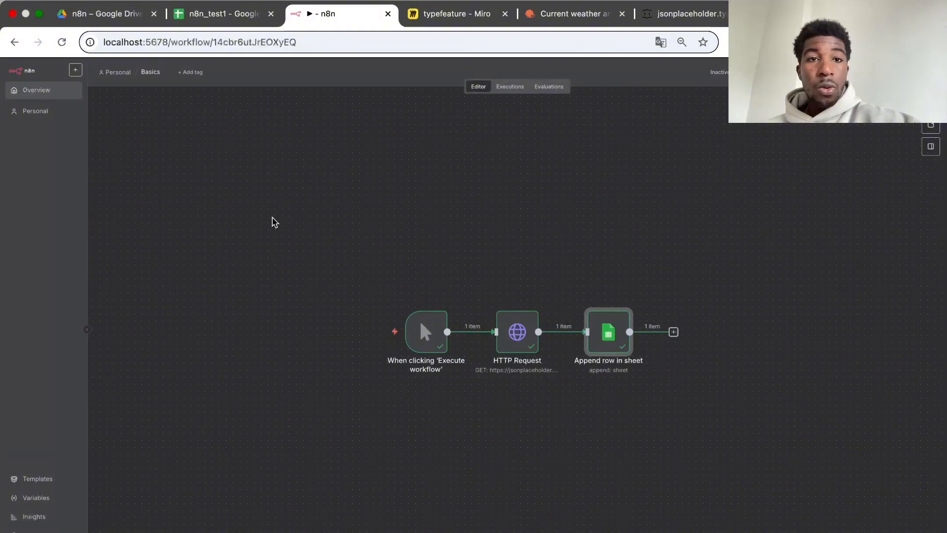
# Step: Examine the n8n_test1 spreadsheet's appended data and the row below it, going back to the workflow in between
pyautogui.click(204, 14)
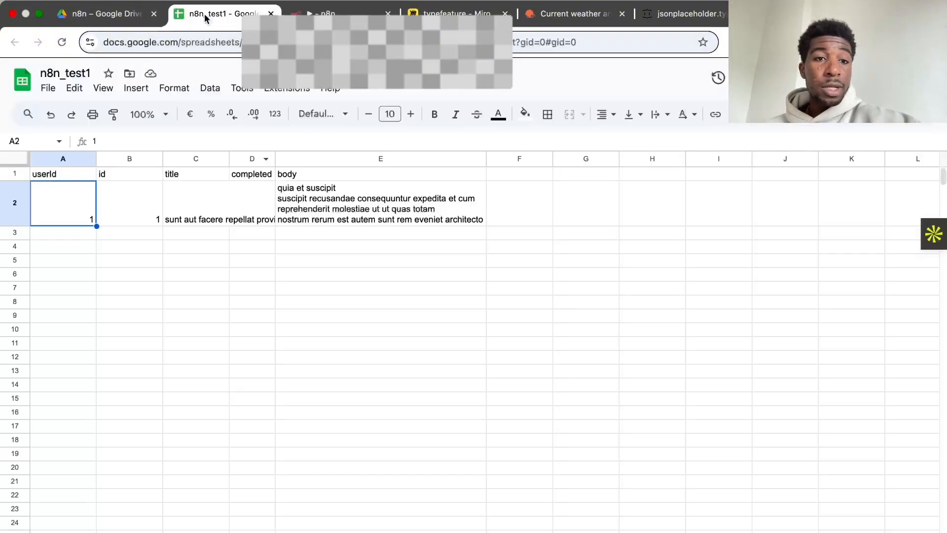
pyautogui.click(40, 232)
pyautogui.click(158, 233)
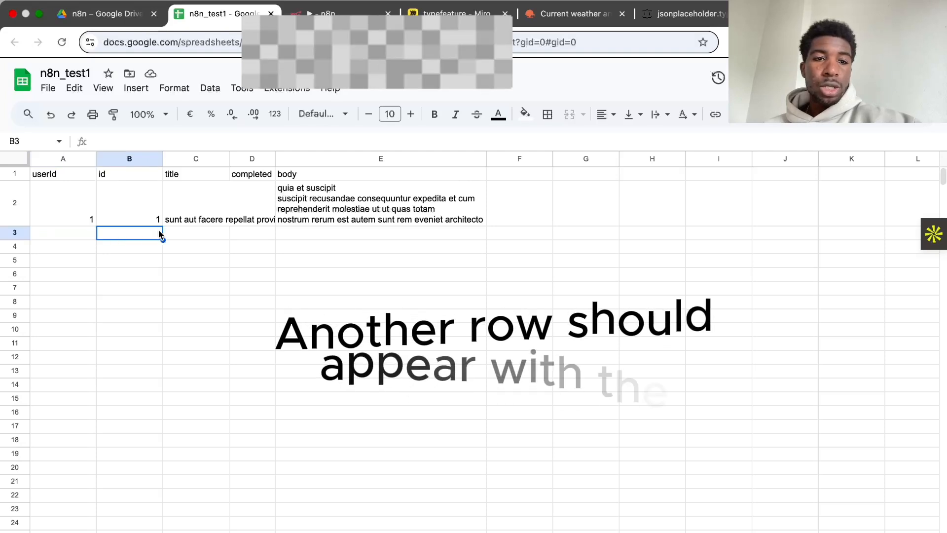
pyautogui.click(181, 232)
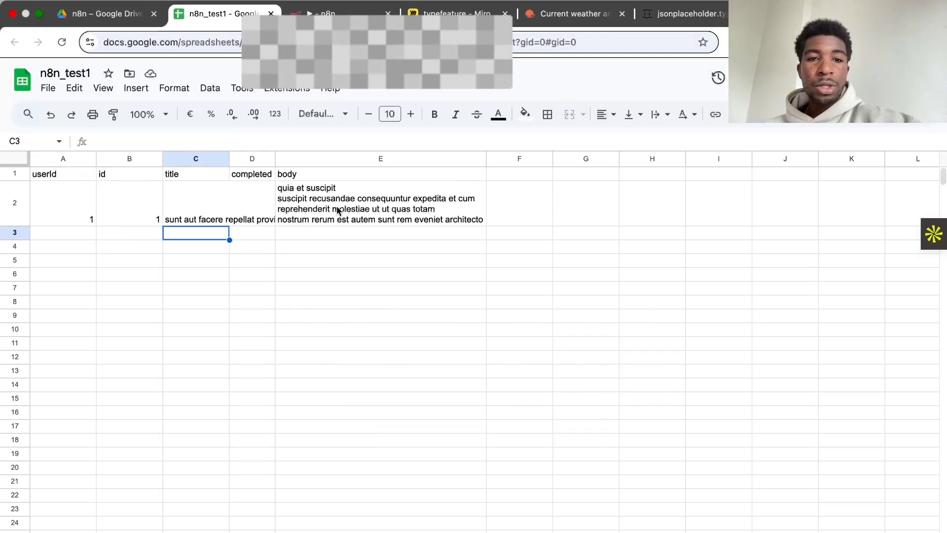
pyautogui.click(325, 13)
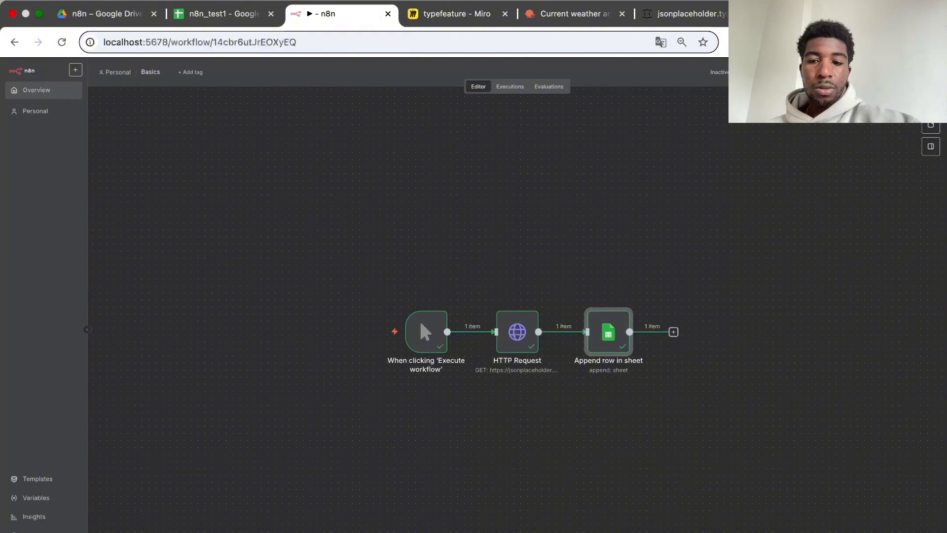
pyautogui.click(200, 16)
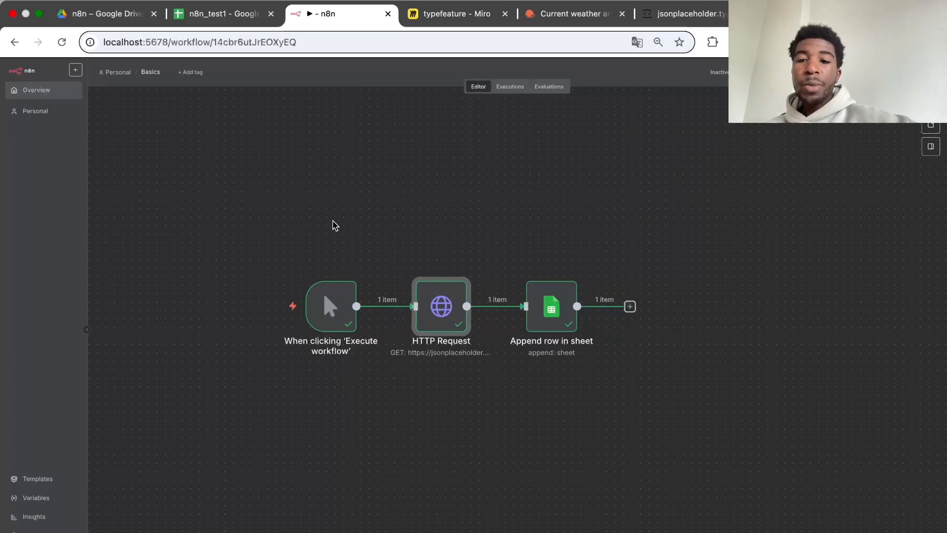
# Step: Review the parameters and output of the HTTP Request node and the Append row in sheet node
pyautogui.moveTo(315, 291)
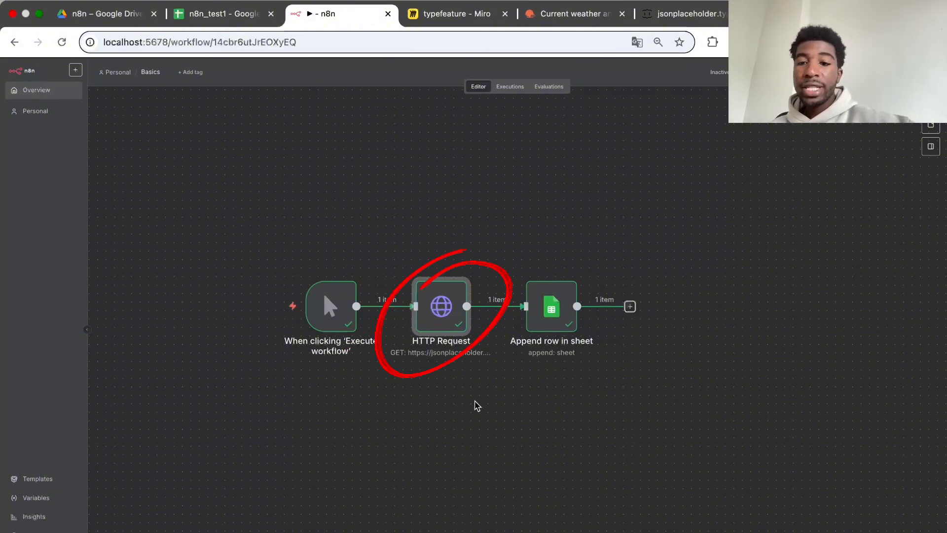
pyautogui.doubleClick(442, 310)
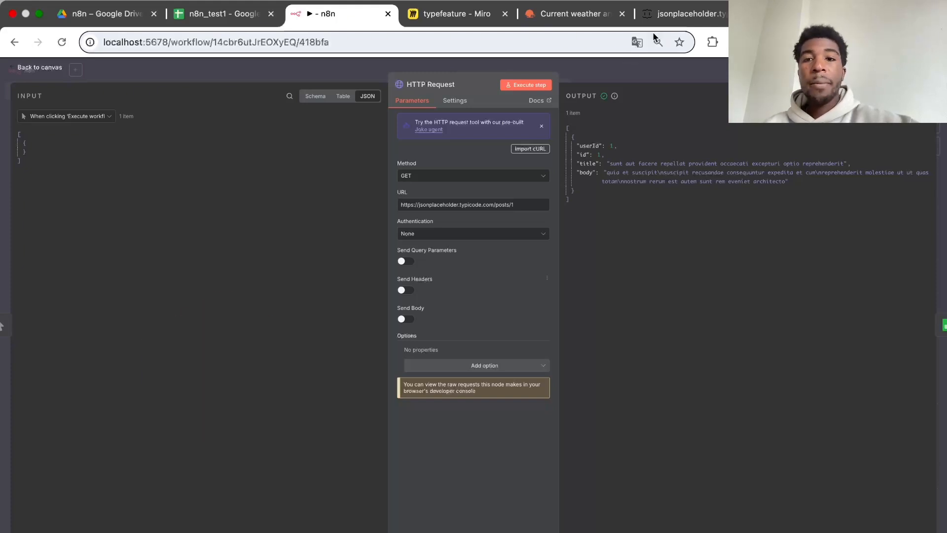
pyautogui.click(640, 74)
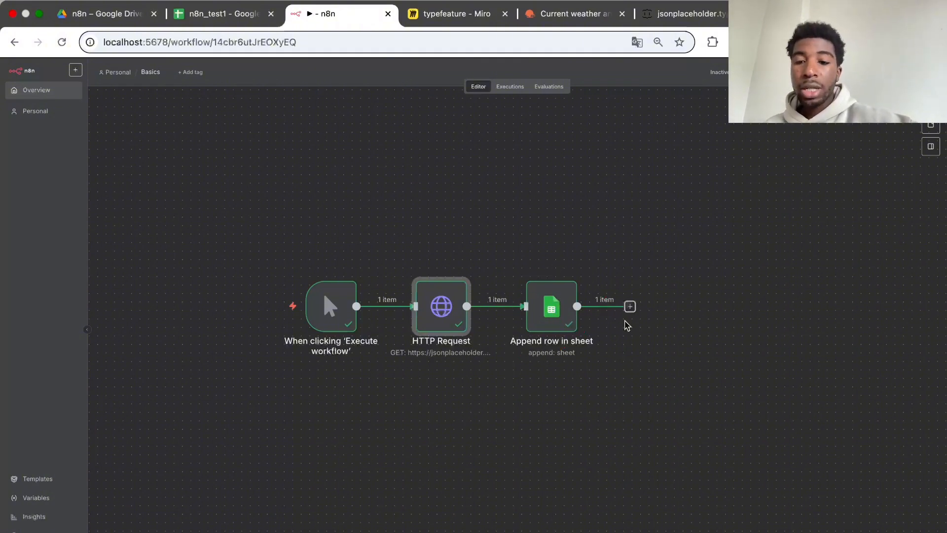
pyautogui.doubleClick(552, 312)
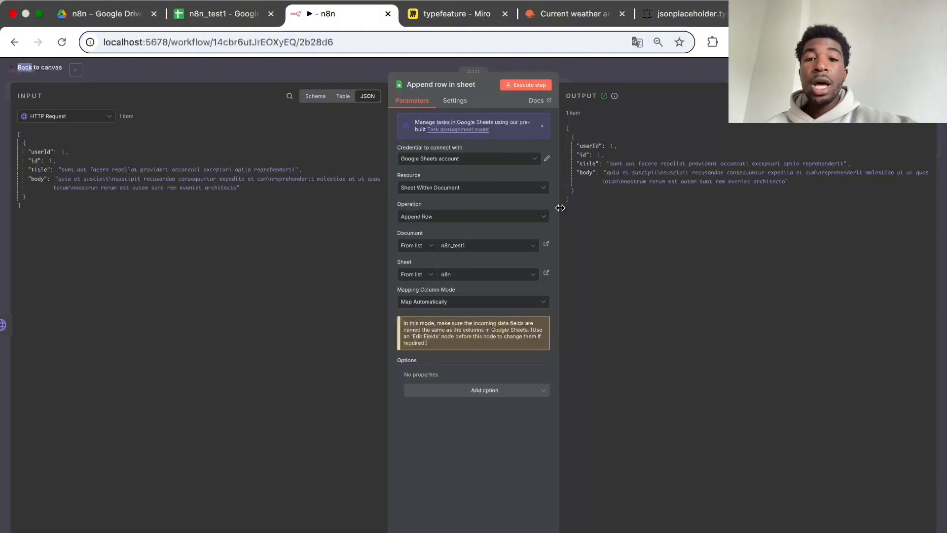
pyautogui.click(625, 73)
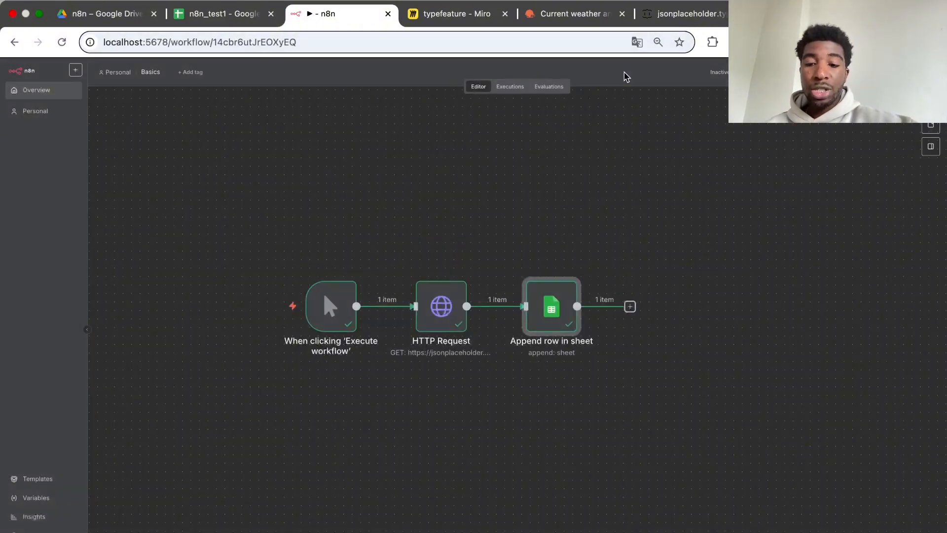